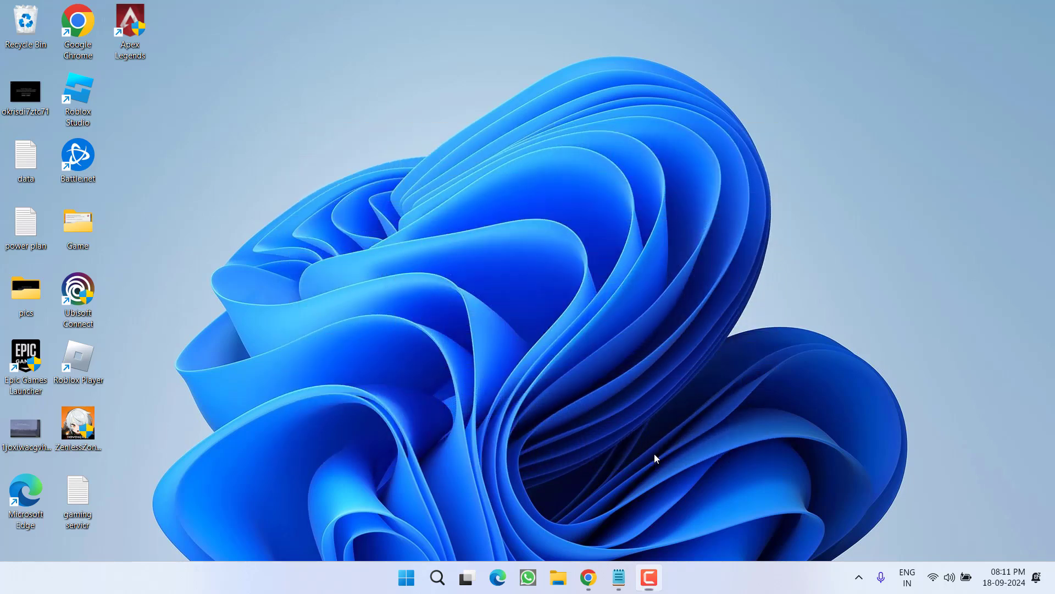
# Filter Installed apps by 'camera' and open the Camera app's '...' options menu
pyautogui.press('super+i')
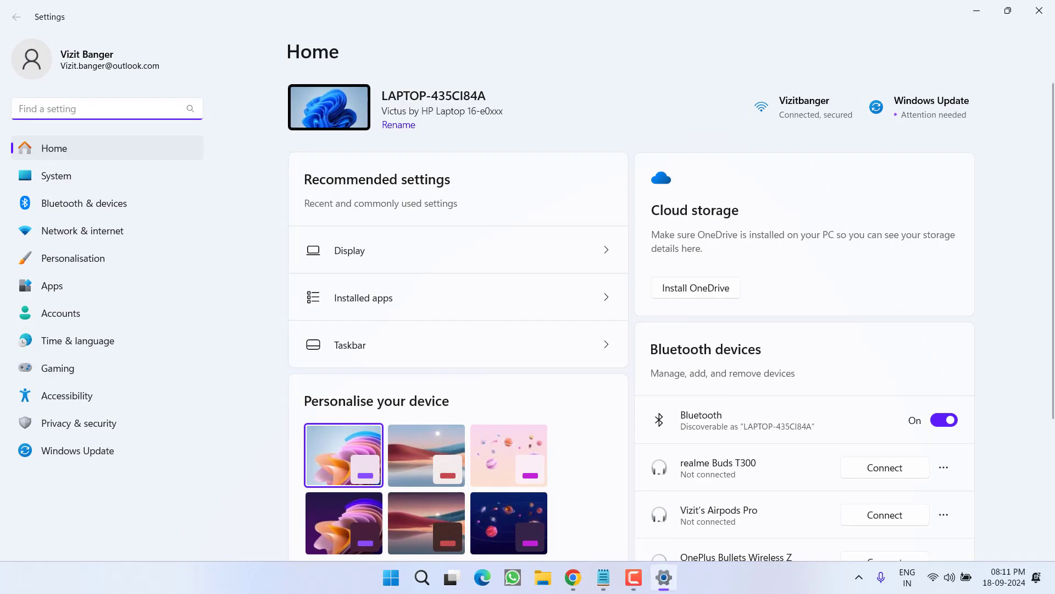
pyautogui.click(61, 286)
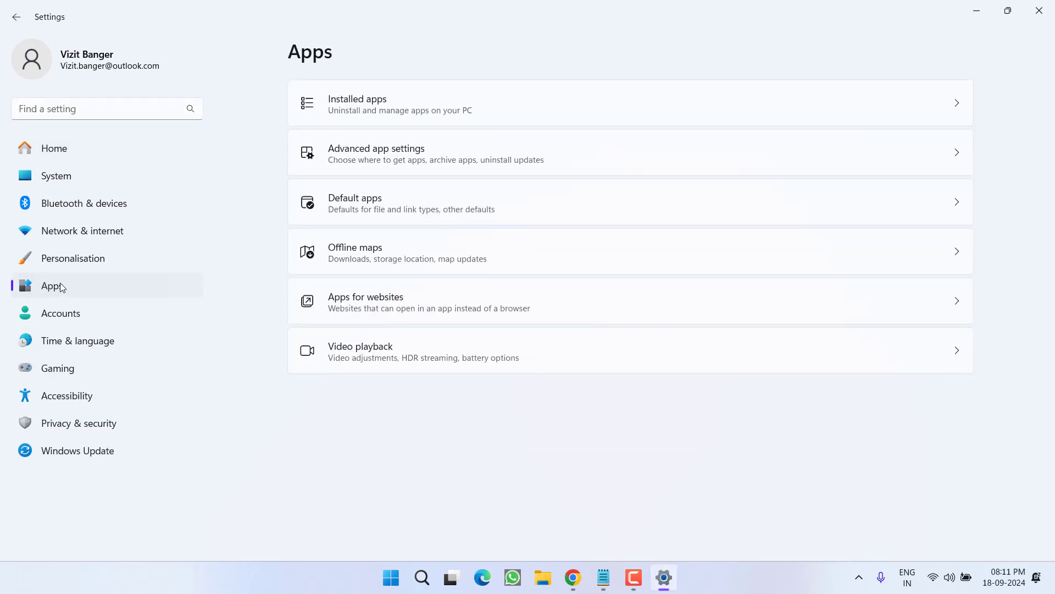
pyautogui.click(407, 104)
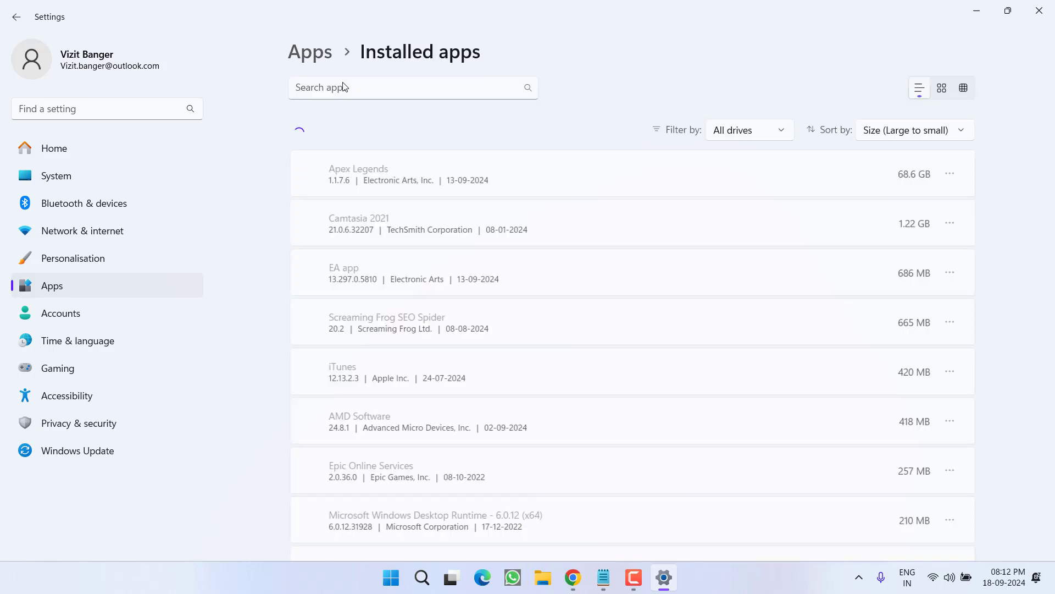
pyautogui.click(345, 88)
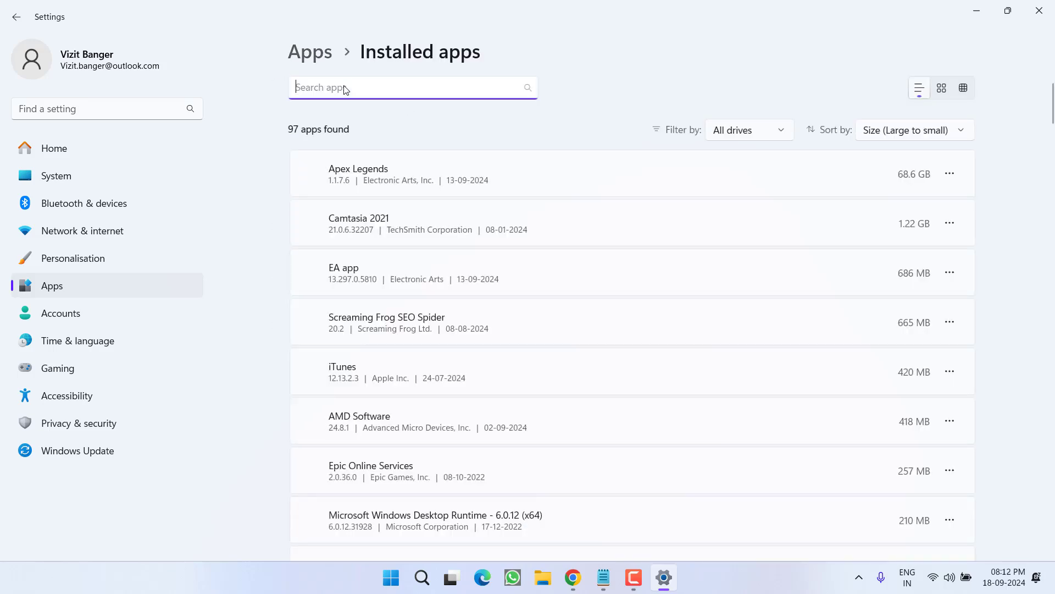
pyautogui.write('camera')
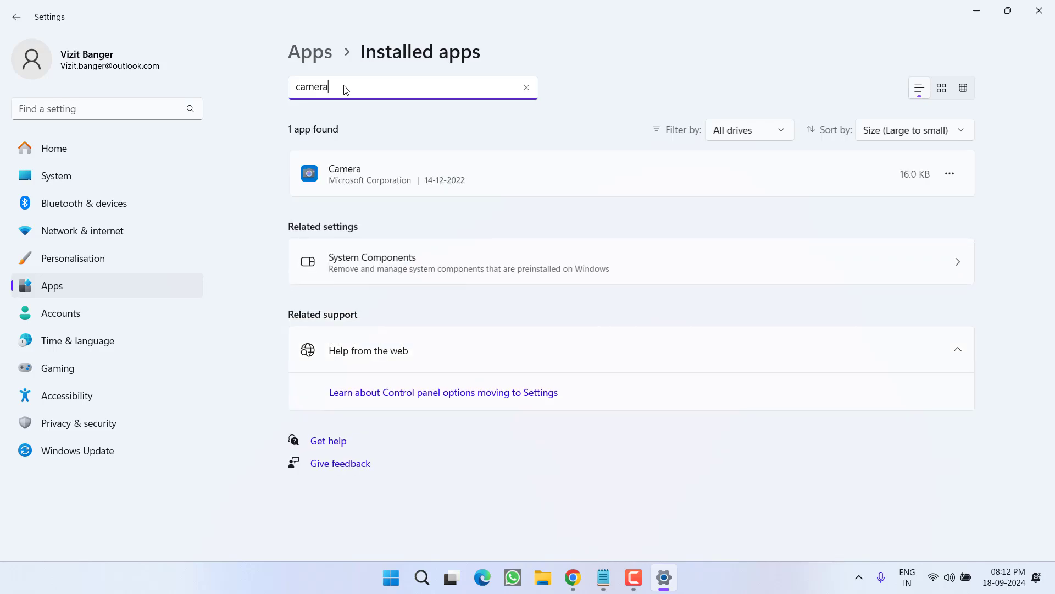
pyautogui.click(955, 174)
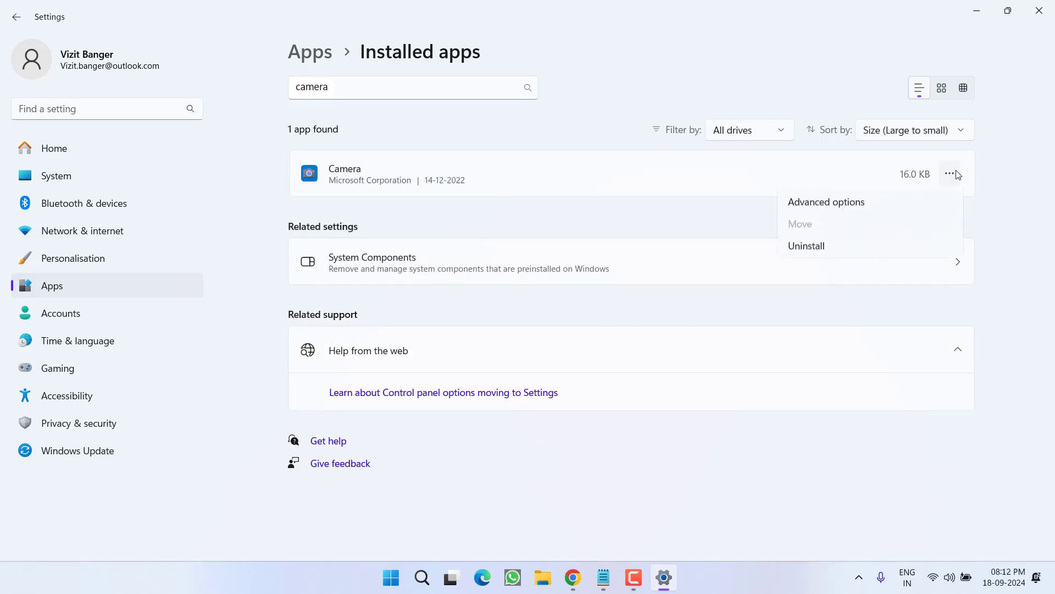
# Repair and then reset the Camera app in its Advanced options, then close Settings
pyautogui.click(811, 203)
pyautogui.scroll(-8, 407, 290)
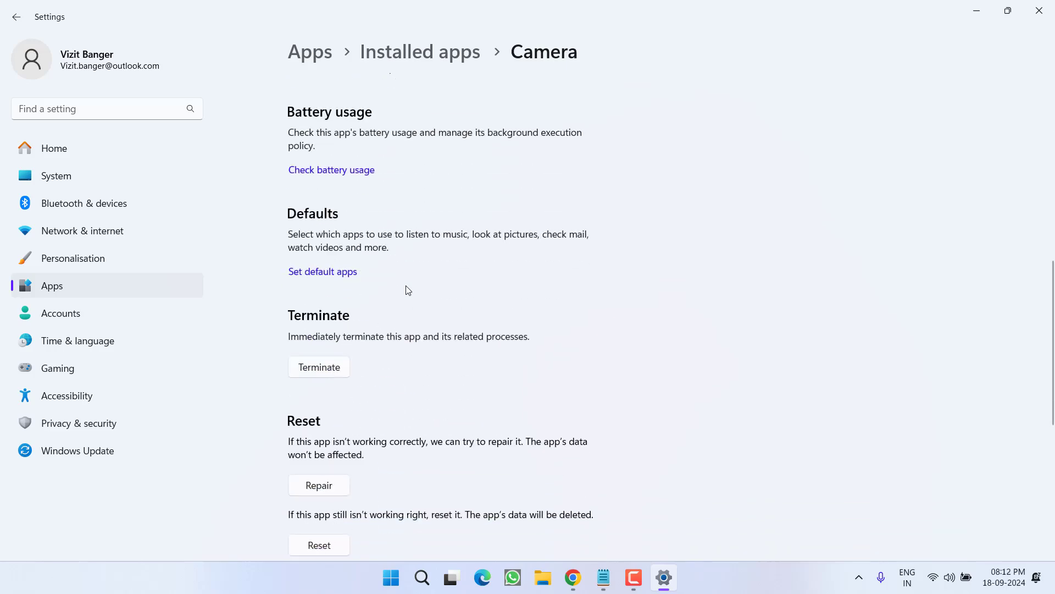
pyautogui.scroll(-4, 407, 290)
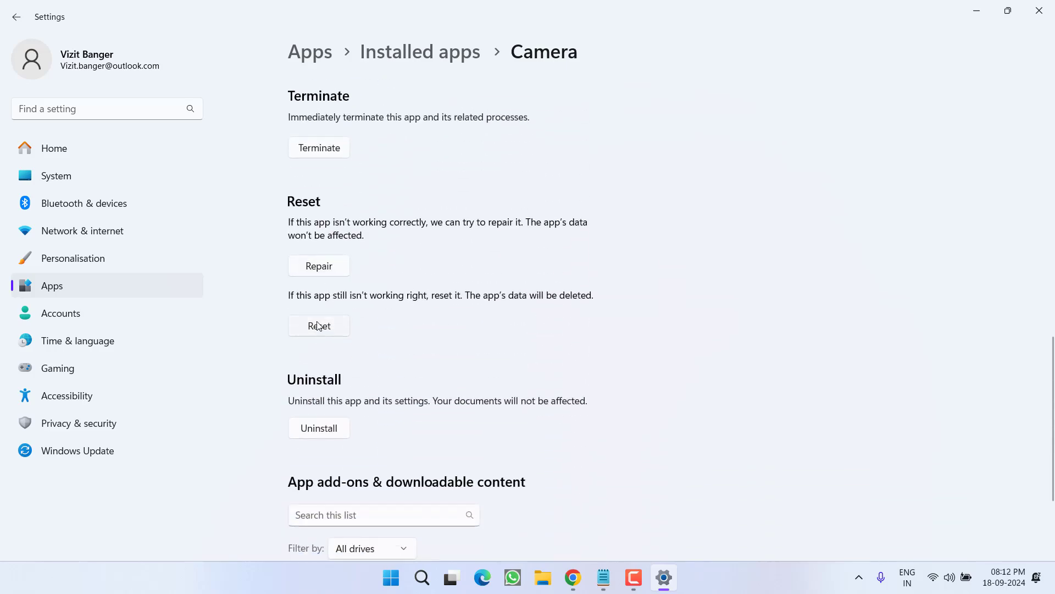
pyautogui.click(329, 271)
pyautogui.click(337, 328)
pyautogui.click(385, 290)
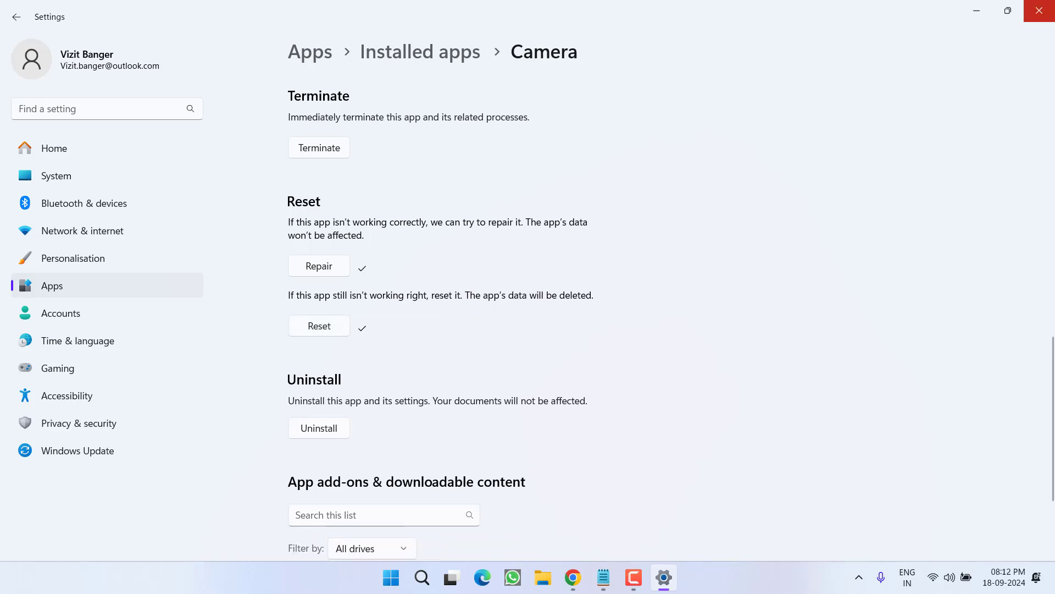
pyautogui.click(1039, 11)
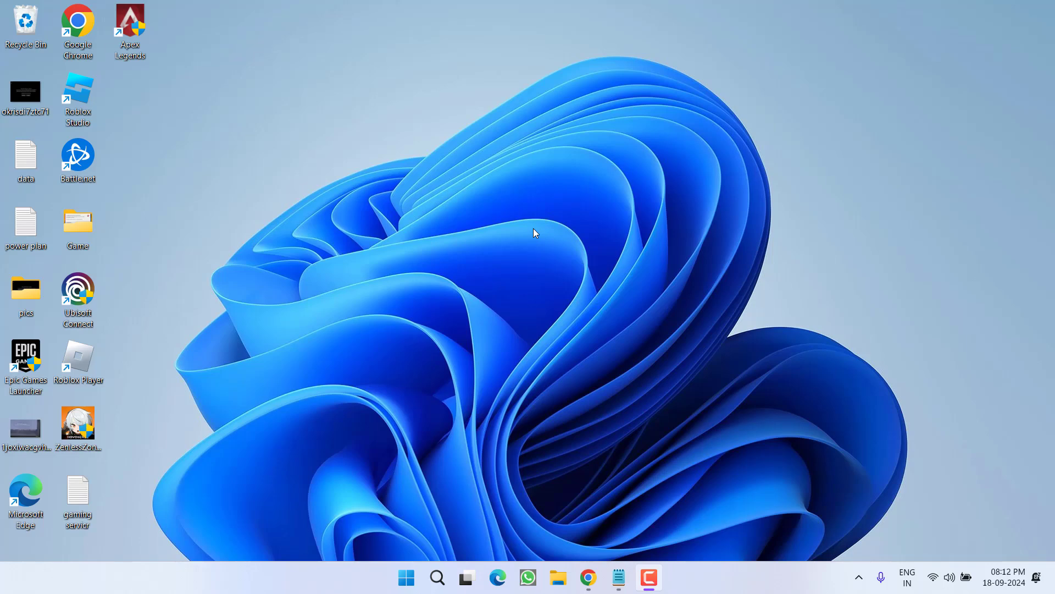
pyautogui.press('super+i')
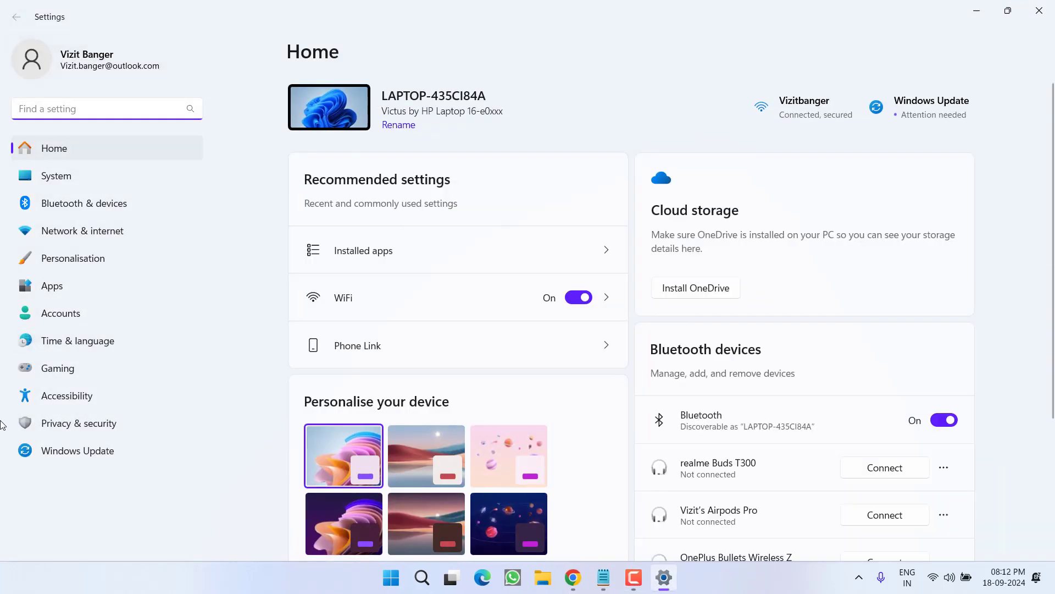
pyautogui.click(95, 423)
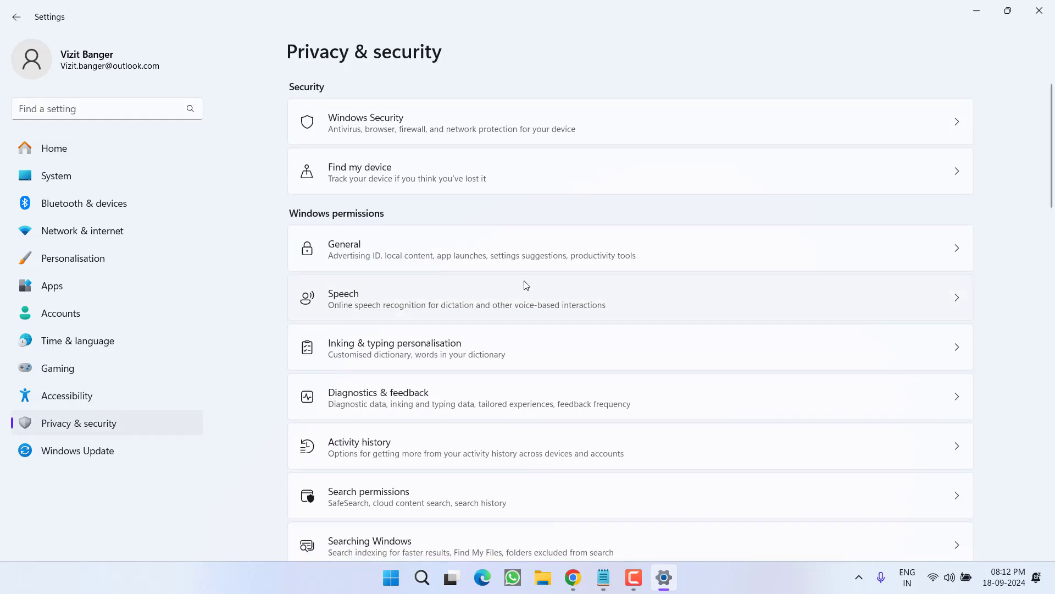
pyautogui.scroll(-8, 533, 285)
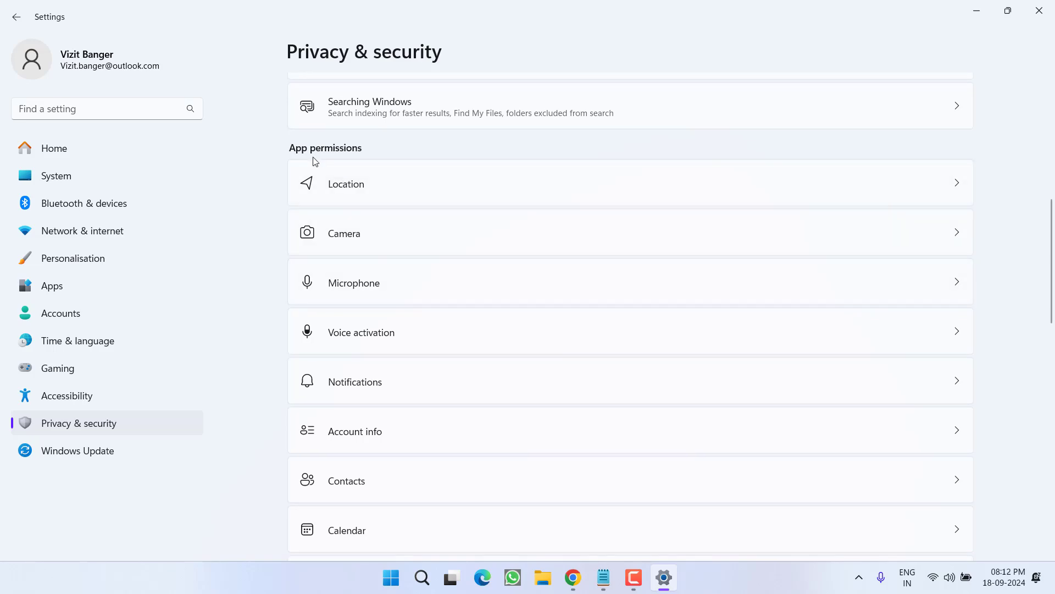
pyautogui.click(399, 235)
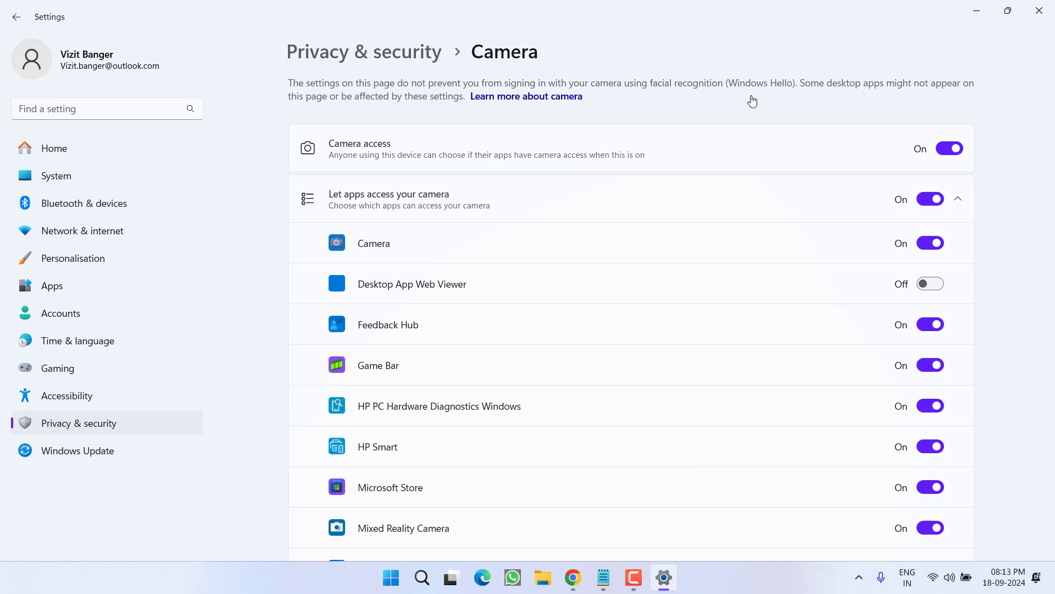
pyautogui.press('F6')
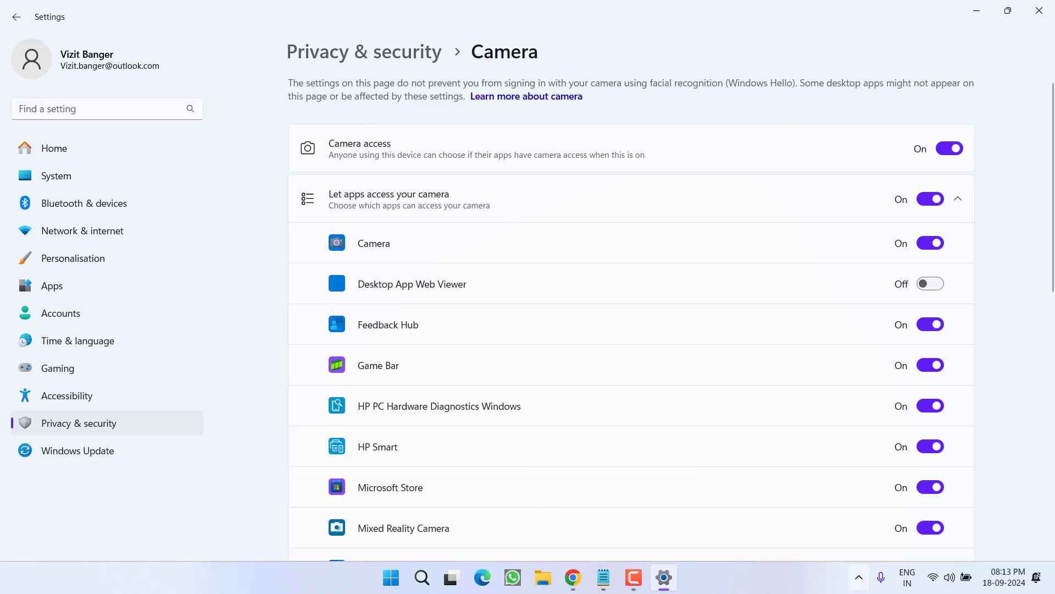
pyautogui.click(1039, 10)
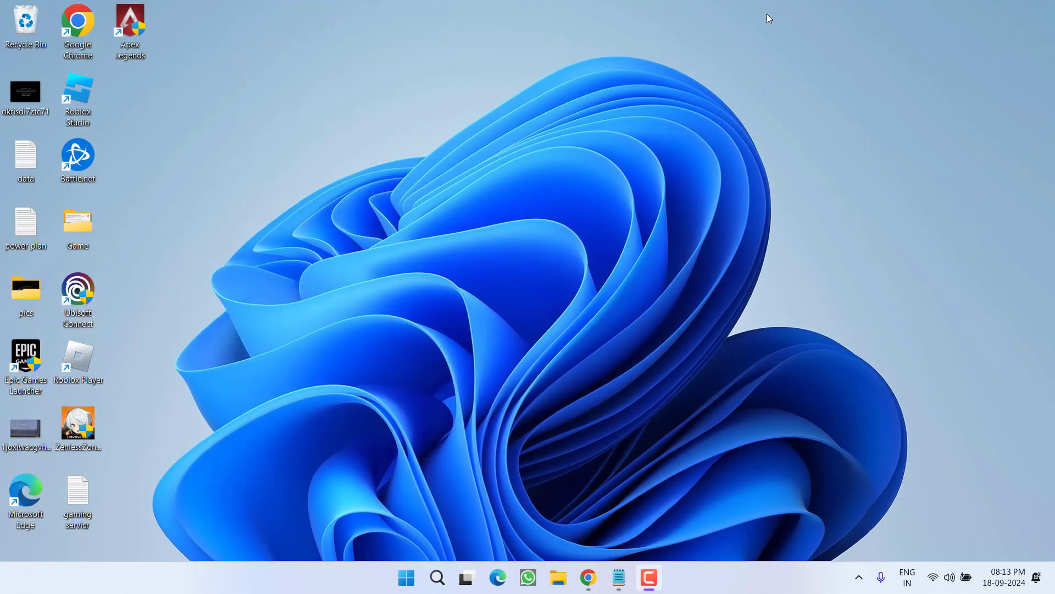
# Launch Device Manager from the Start context menu, widen it, and expand Universal Serial Bus controllers
pyautogui.rightClick(398, 573)
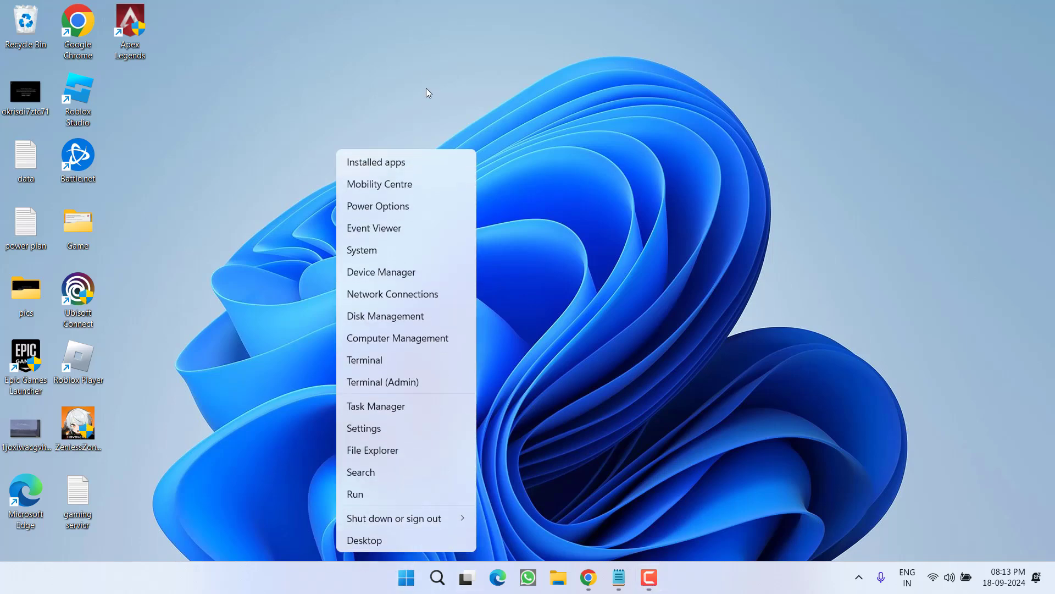
pyautogui.click(393, 273)
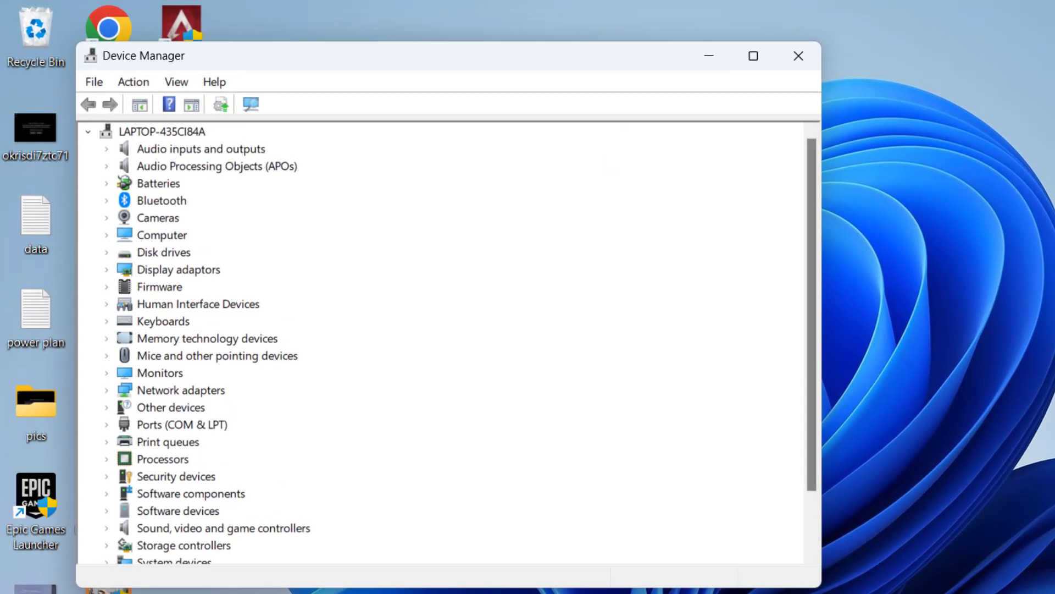
pyautogui.moveTo(821, 586); pyautogui.dragTo(917, 592)
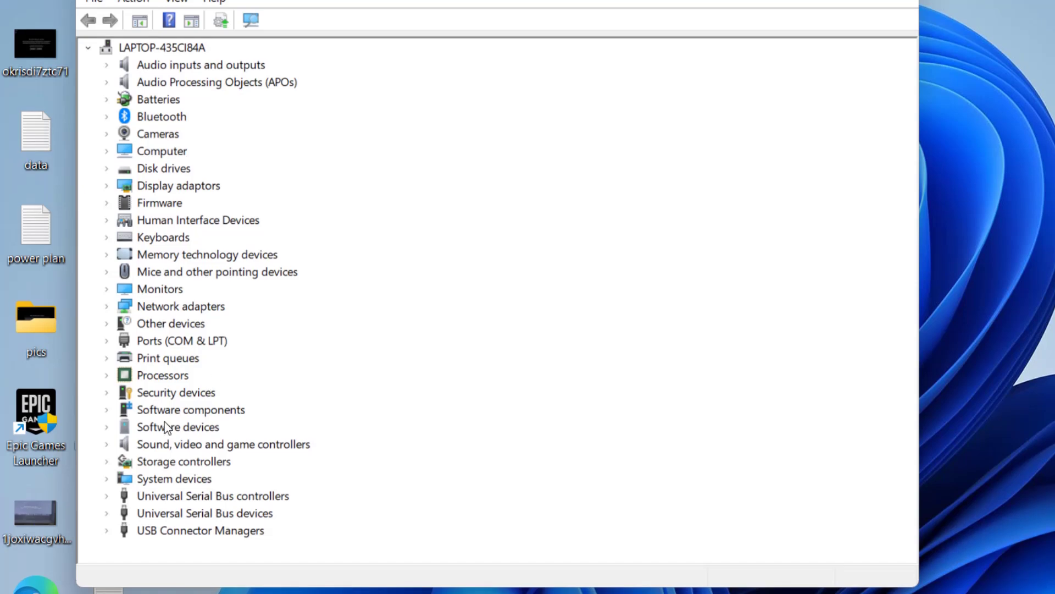
pyautogui.click(171, 552)
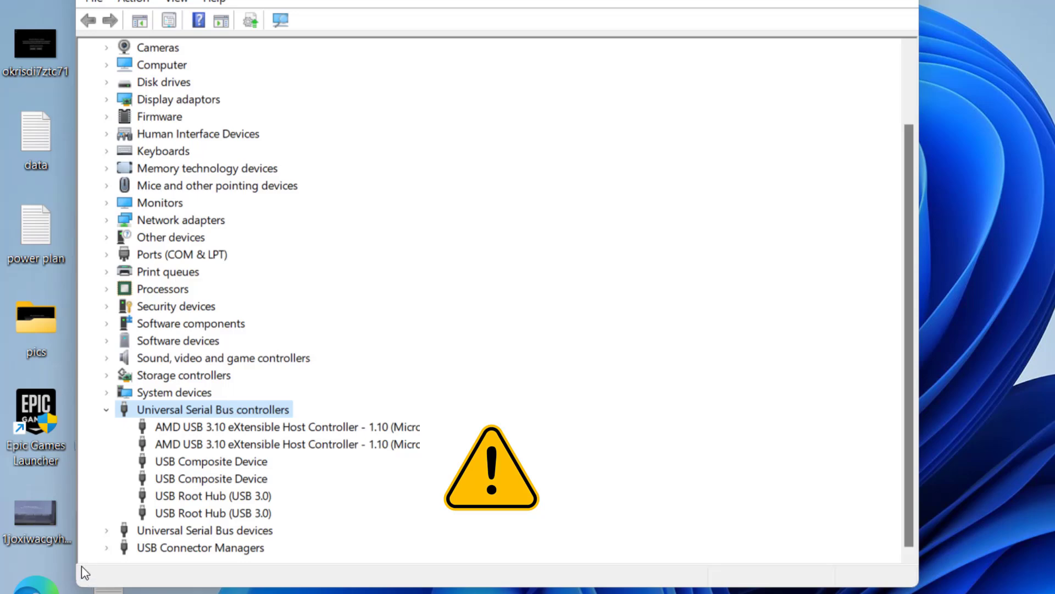
# Inspect Universal Serial Bus devices, USB Connector Managers and the USB Composite Device, then collapse them
pyautogui.click(106, 530)
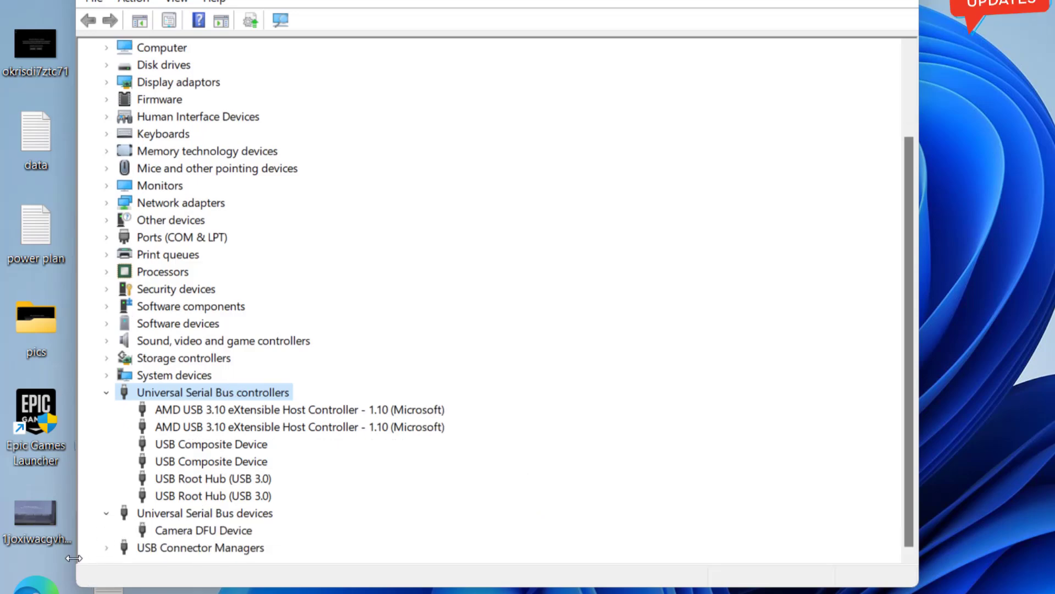
pyautogui.click(106, 548)
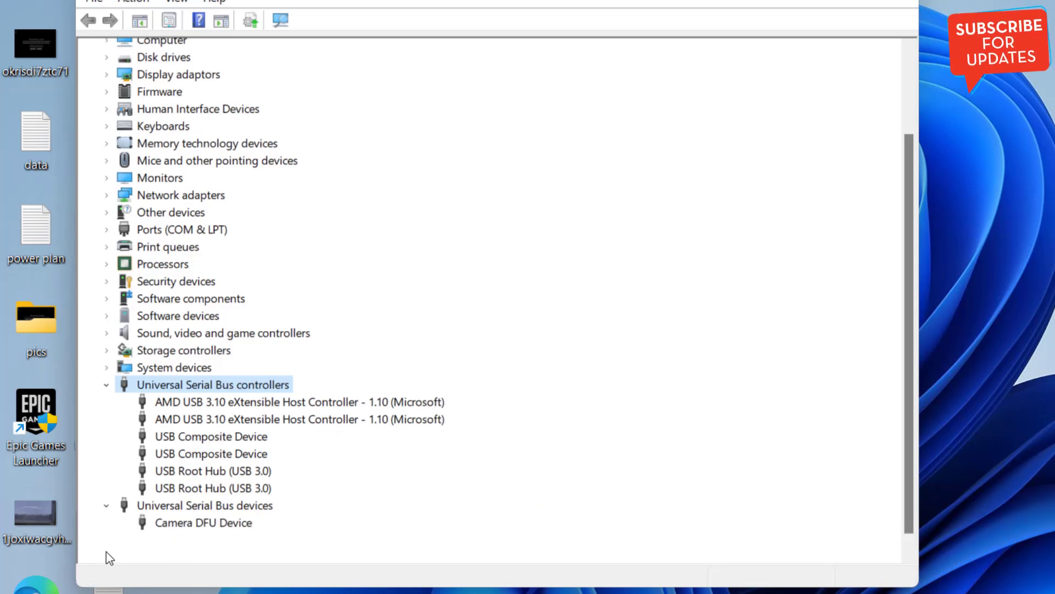
pyautogui.rightClick(235, 434)
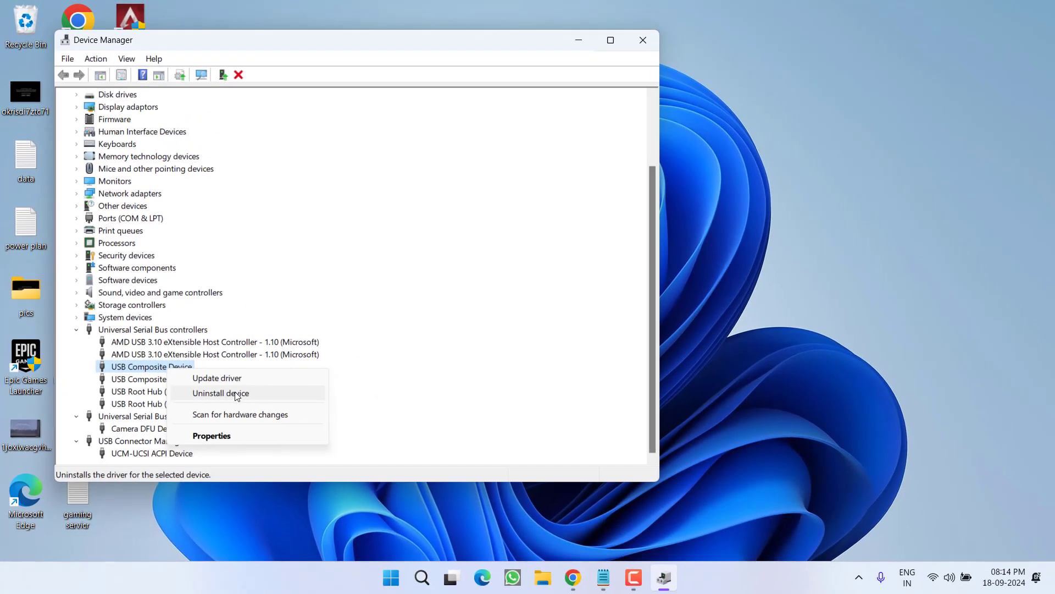
pyautogui.click(358, 388)
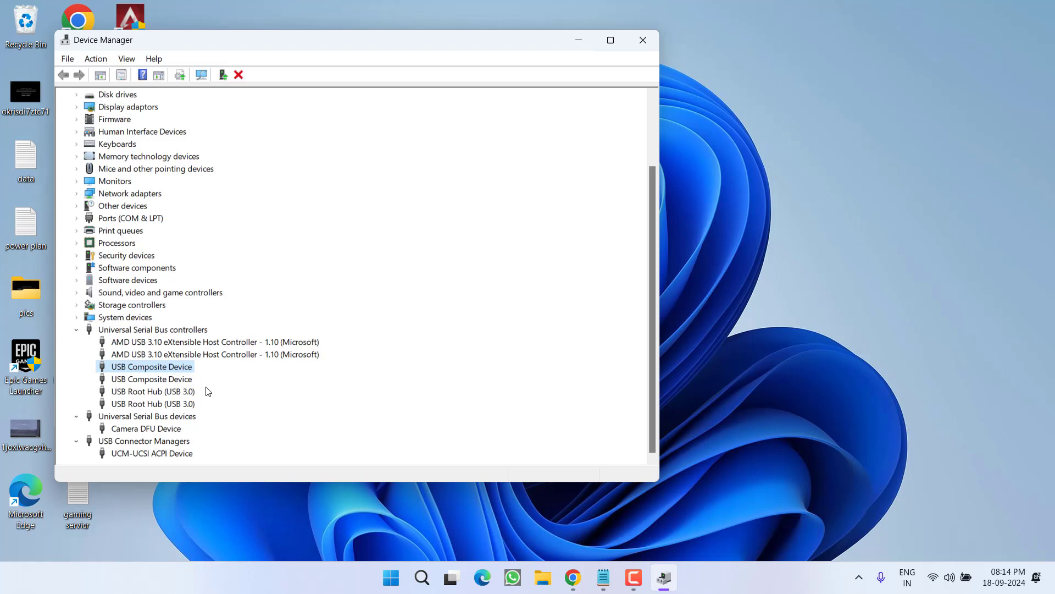
pyautogui.click(77, 330)
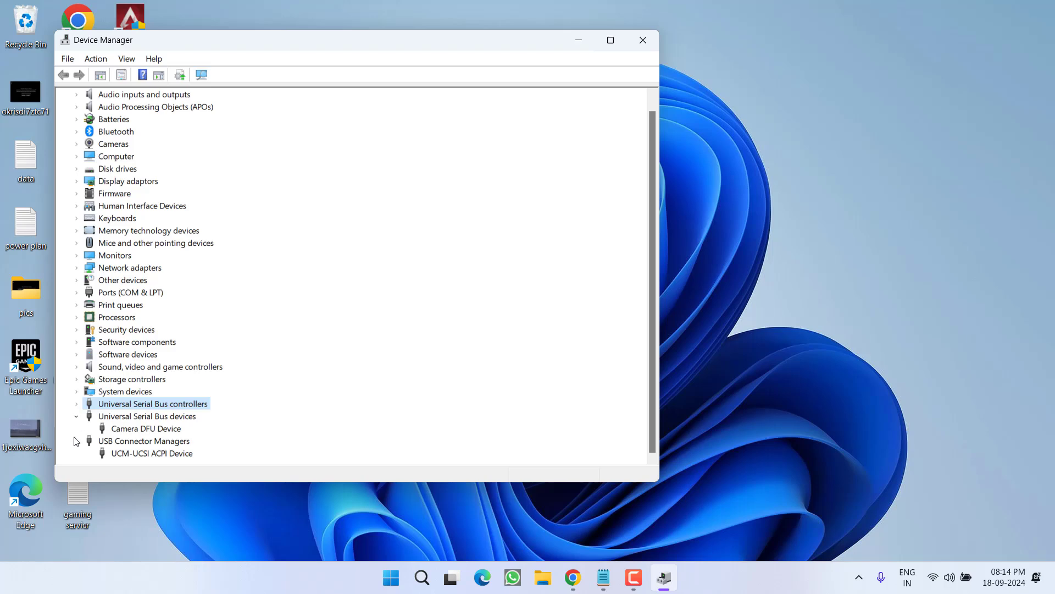
pyautogui.click(76, 441)
pyautogui.click(76, 429)
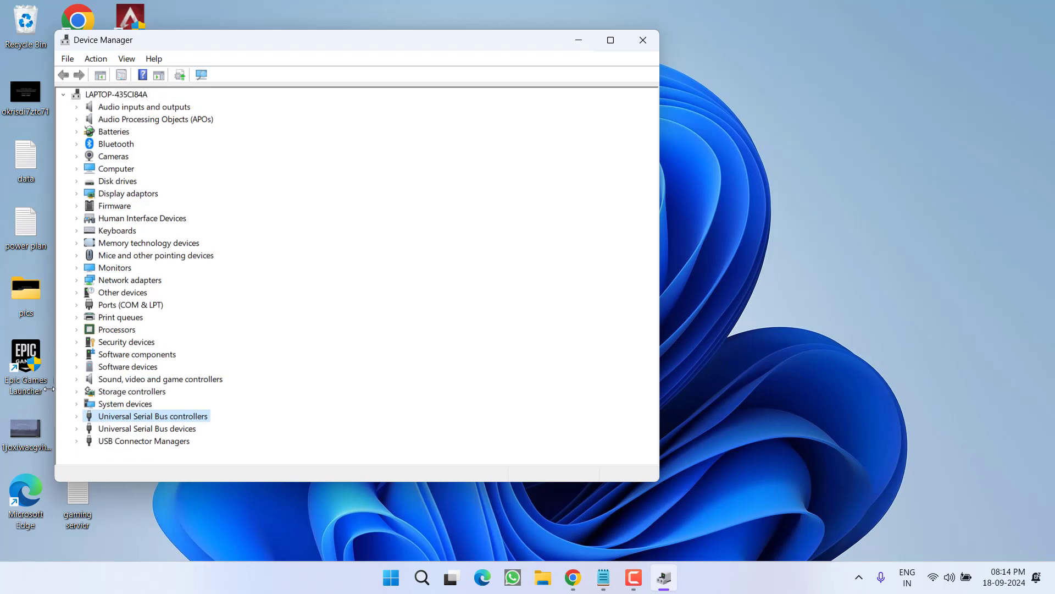
# Expand Cameras and bring up the actions for HP Wide Vision HD Camera
pyautogui.click(116, 157)
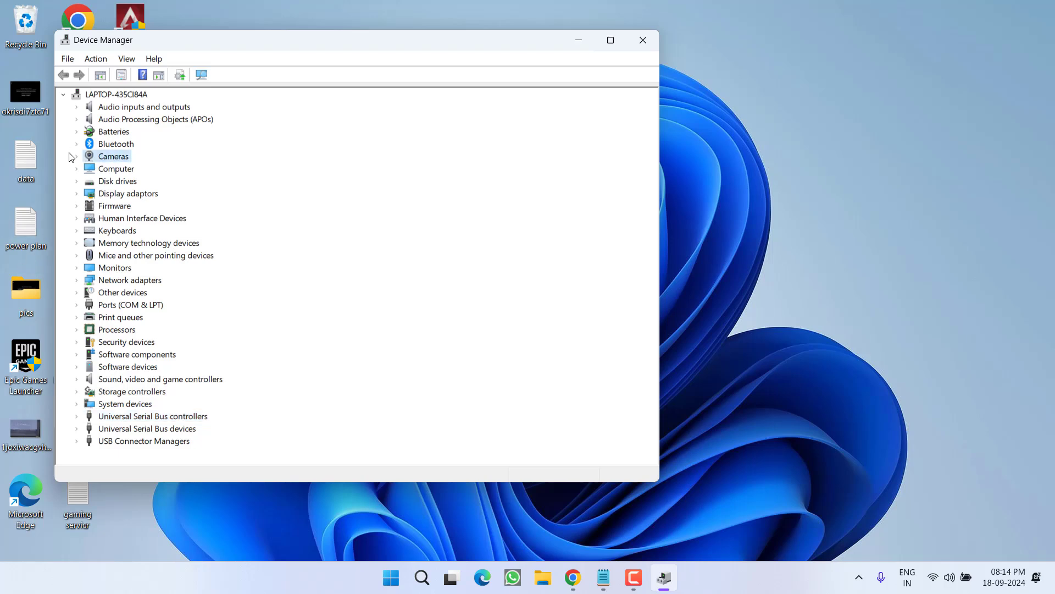
pyautogui.click(77, 157)
pyautogui.rightClick(173, 168)
# Install the USB Video Device driver for HP Wide Vision HD Camera from the list, then close Device Manager
pyautogui.click(222, 177)
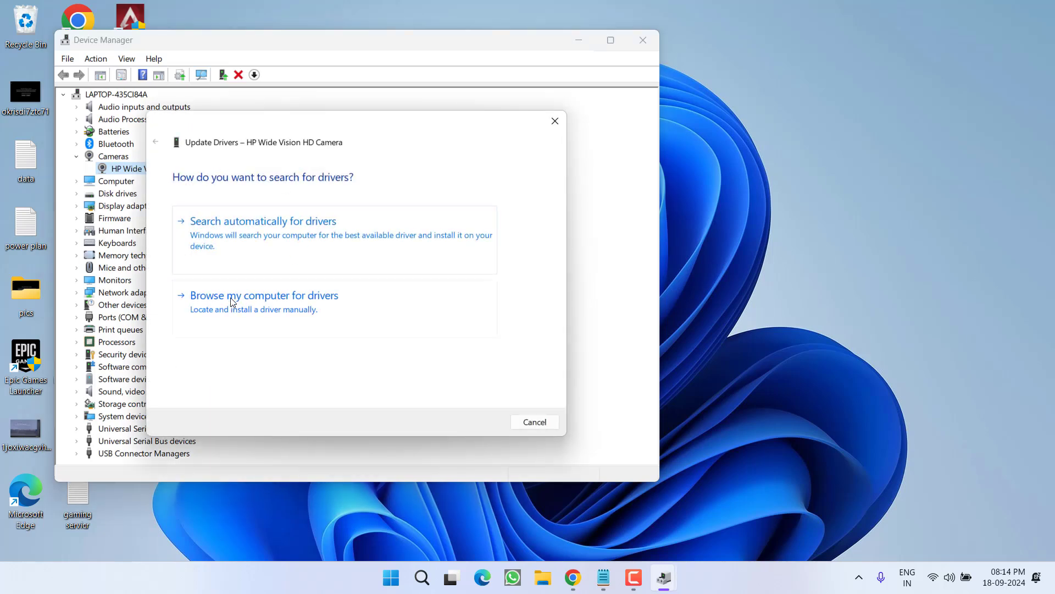
pyautogui.click(268, 308)
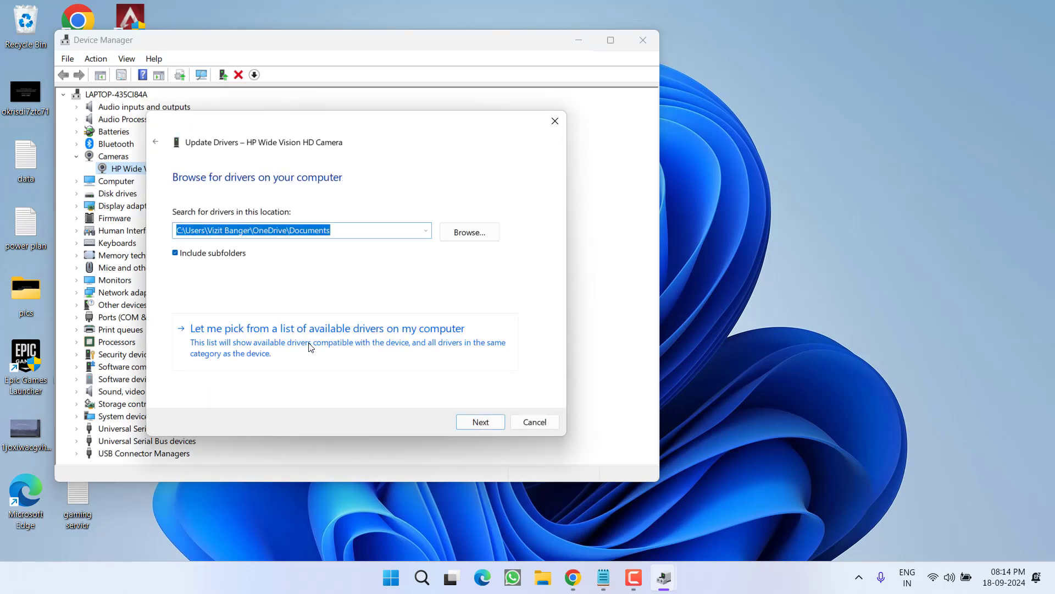
pyautogui.click(277, 347)
pyautogui.click(232, 301)
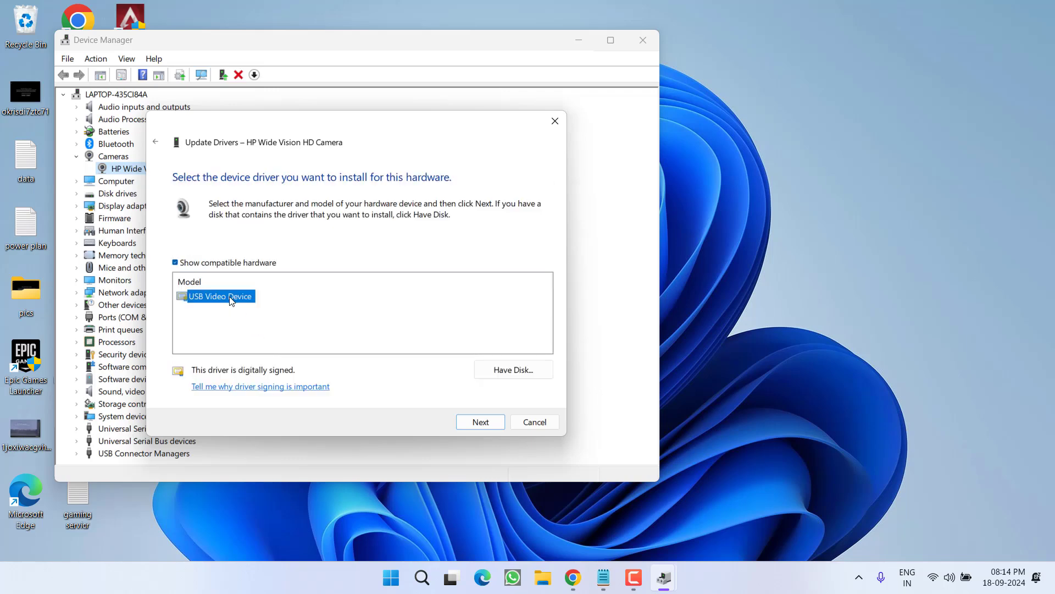
pyautogui.click(481, 423)
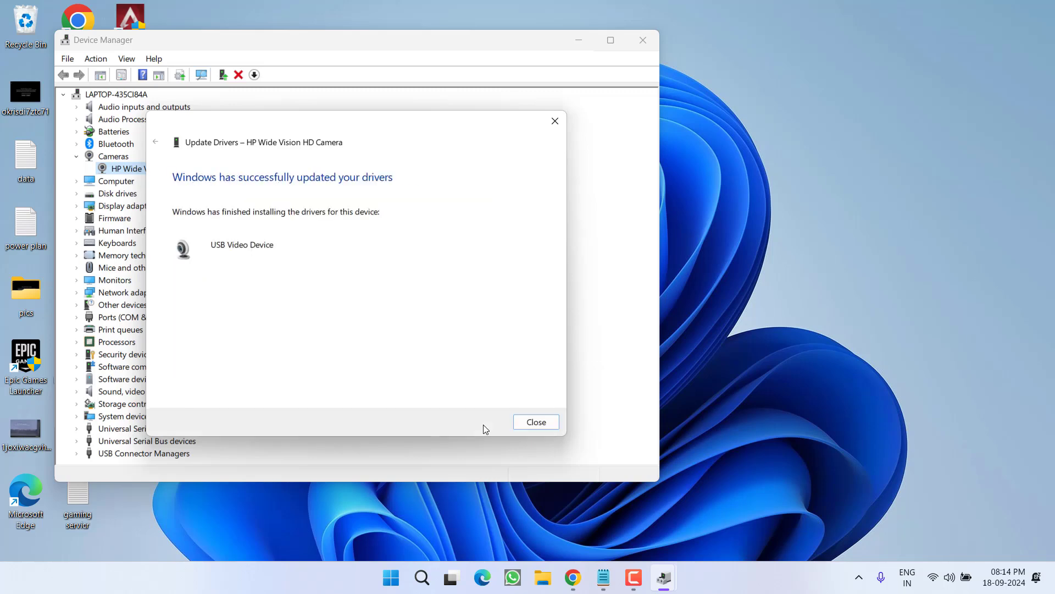
pyautogui.click(554, 423)
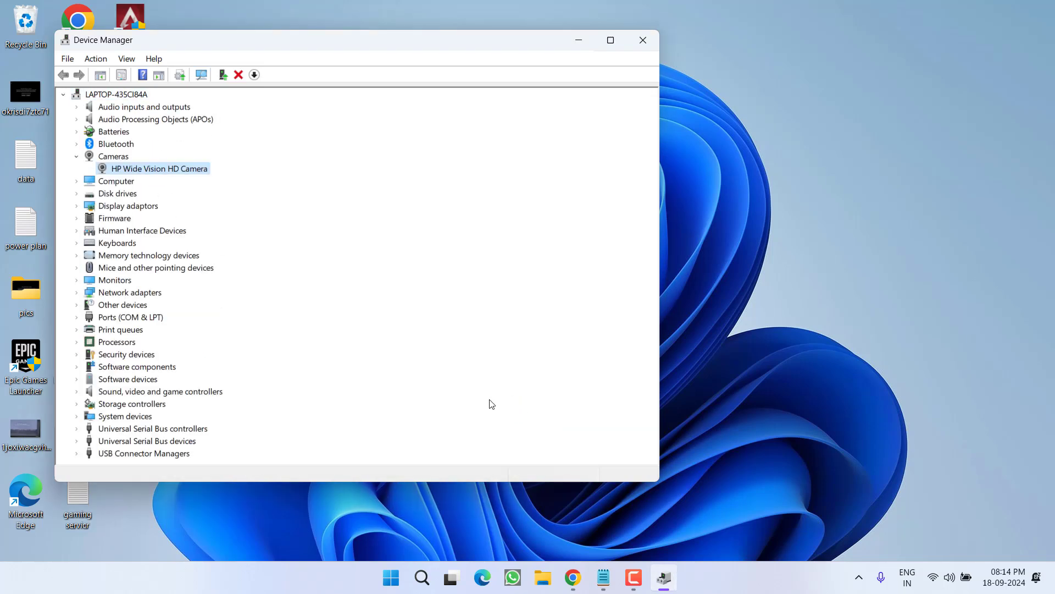
pyautogui.click(634, 39)
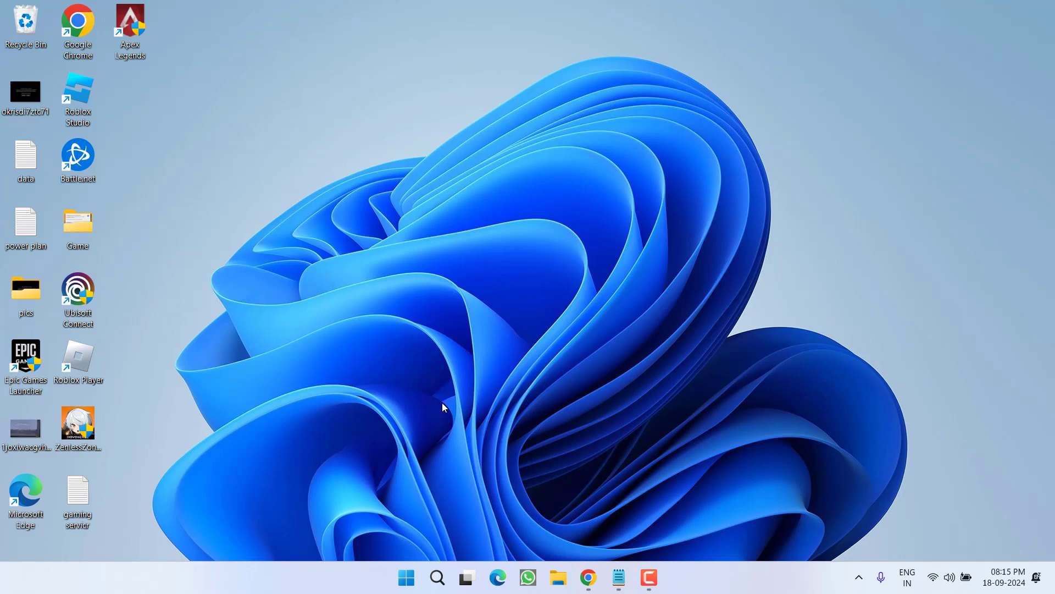
# Launch regedit from the Run box and approve it at the UAC prompt
pyautogui.rightClick(404, 589)
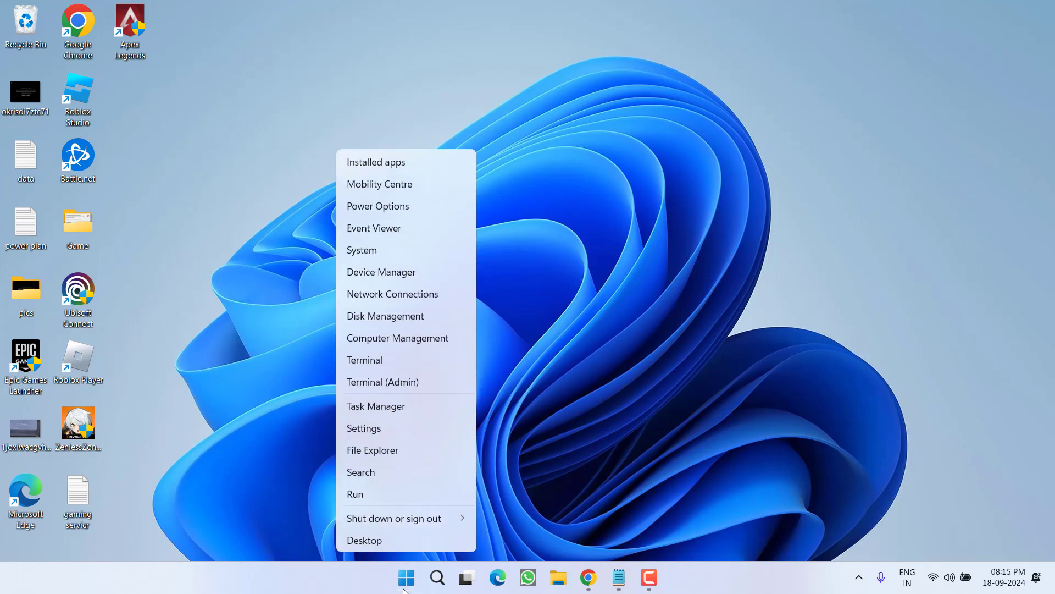
pyautogui.click(358, 493)
pyautogui.write('regedit')
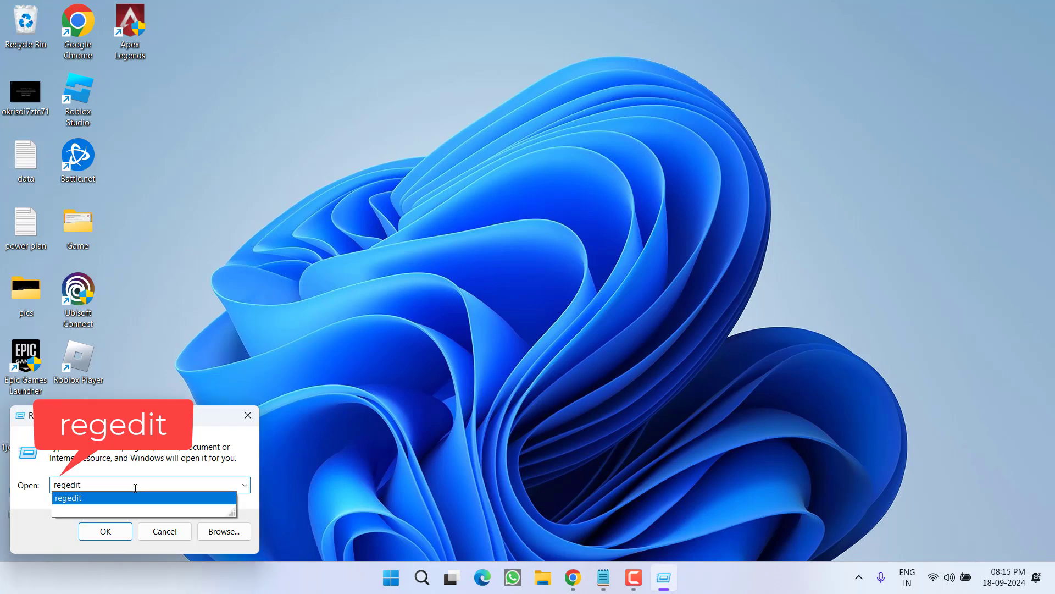
pyautogui.press('Return')
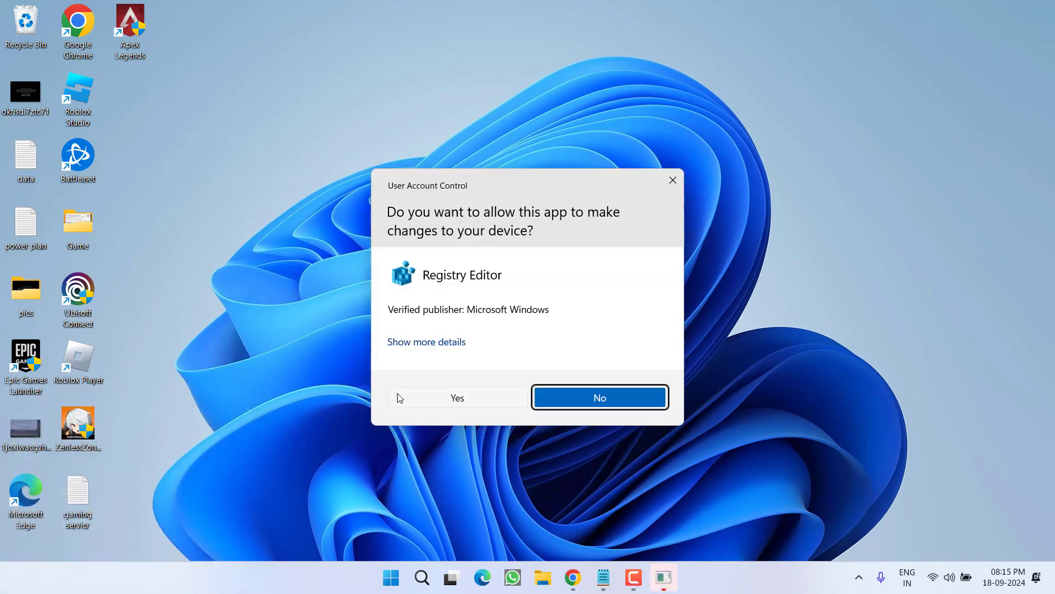
pyautogui.click(400, 398)
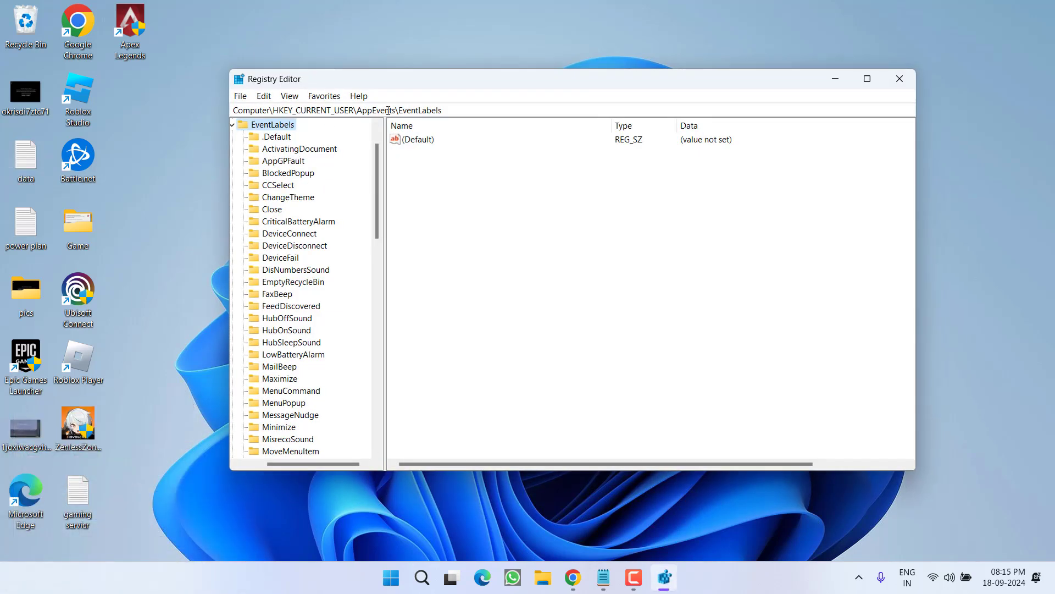
# Collapse the EventLabels branch and HKEY_CURRENT_USER back to the top-level hives
pyautogui.hscroll(-3, 319, 460)
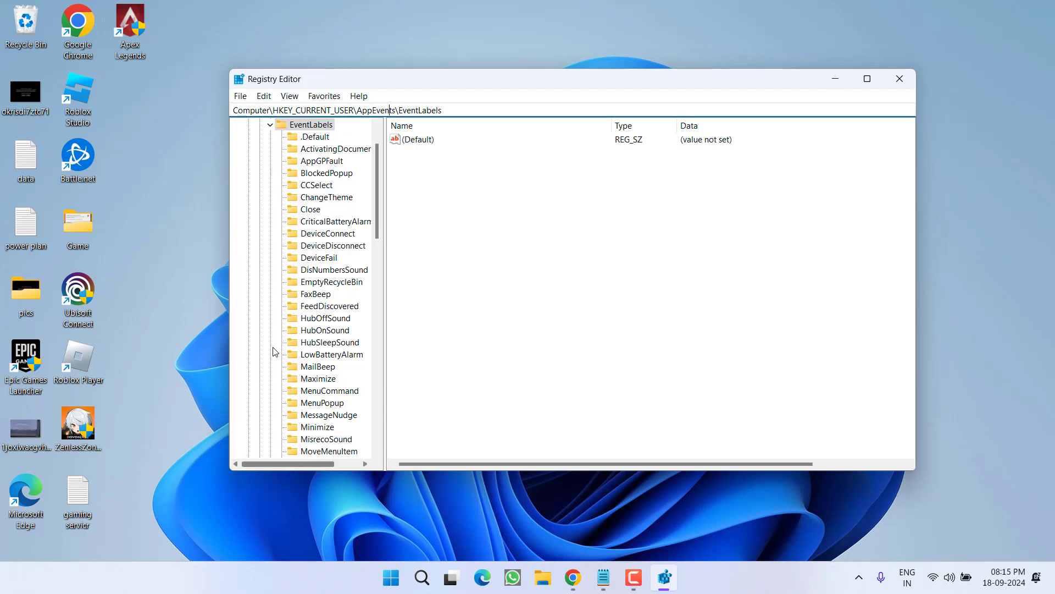
pyautogui.scroll(2, 271, 253)
pyautogui.click(270, 172)
pyautogui.click(249, 148)
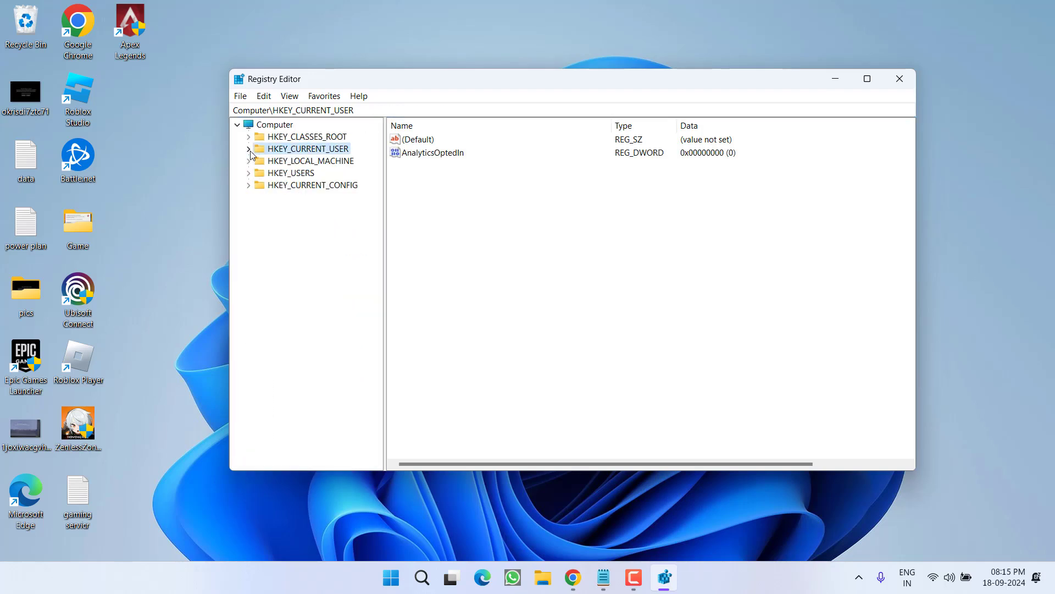
# Copy the 64-bit Windows Media Foundation Platform registry path from the Notepad note
pyautogui.click(604, 577)
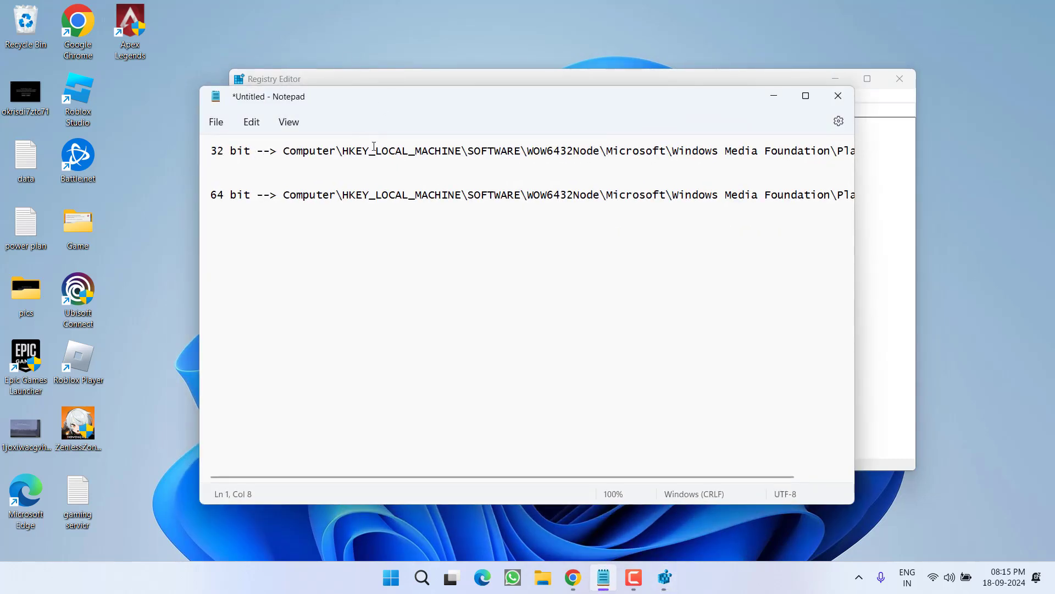
pyautogui.moveTo(282, 150); pyautogui.dragTo(786, 151)
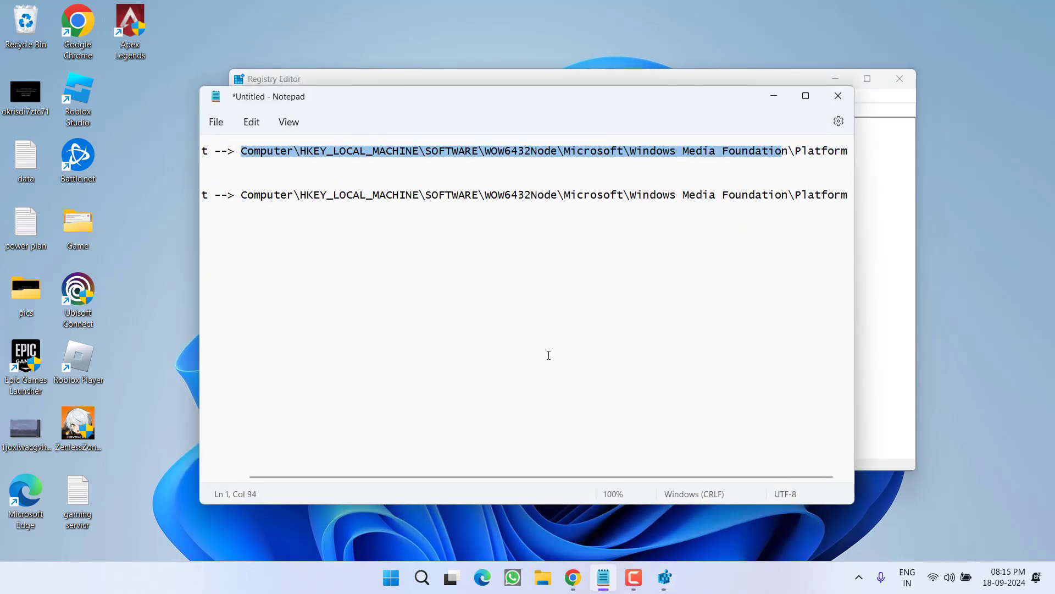
pyautogui.click(297, 195)
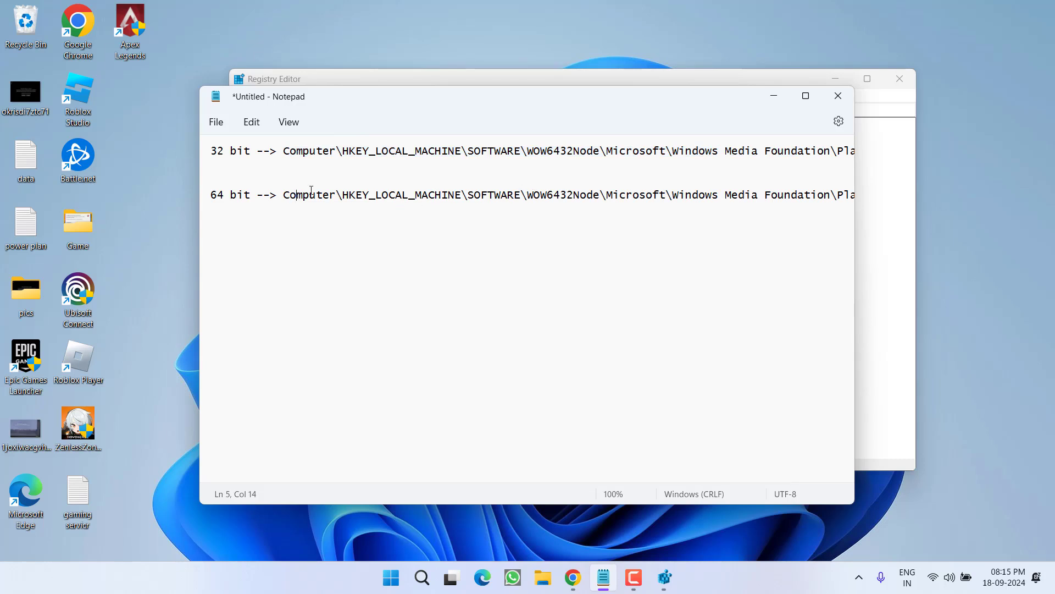
pyautogui.moveTo(283, 193); pyautogui.dragTo(878, 198)
pyautogui.rightClick(827, 199)
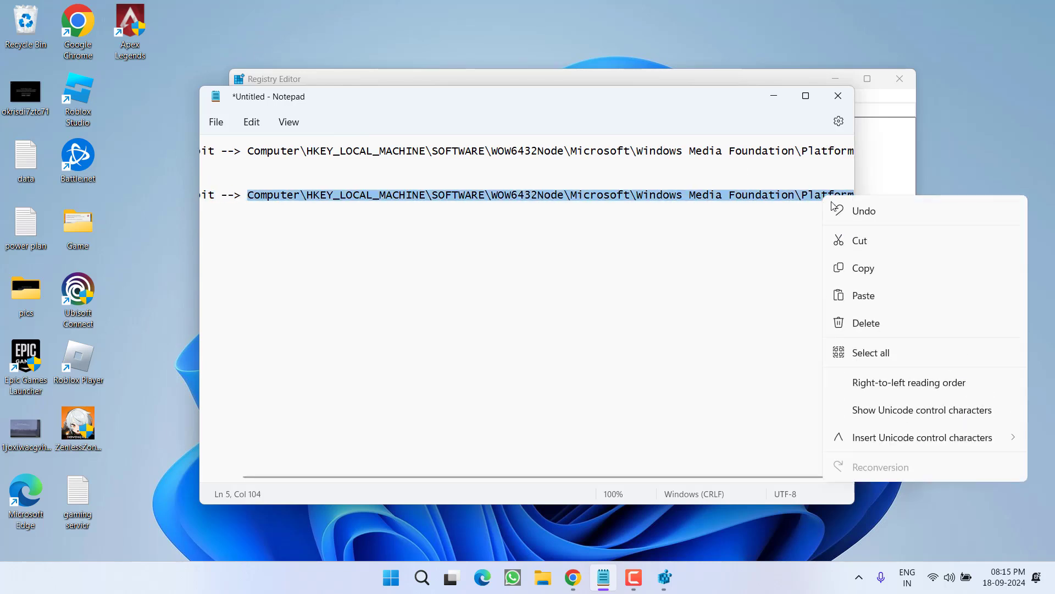
pyautogui.click(869, 267)
# Paste the copied path into Registry Editor's address bar to jump to the Platform key
pyautogui.click(775, 97)
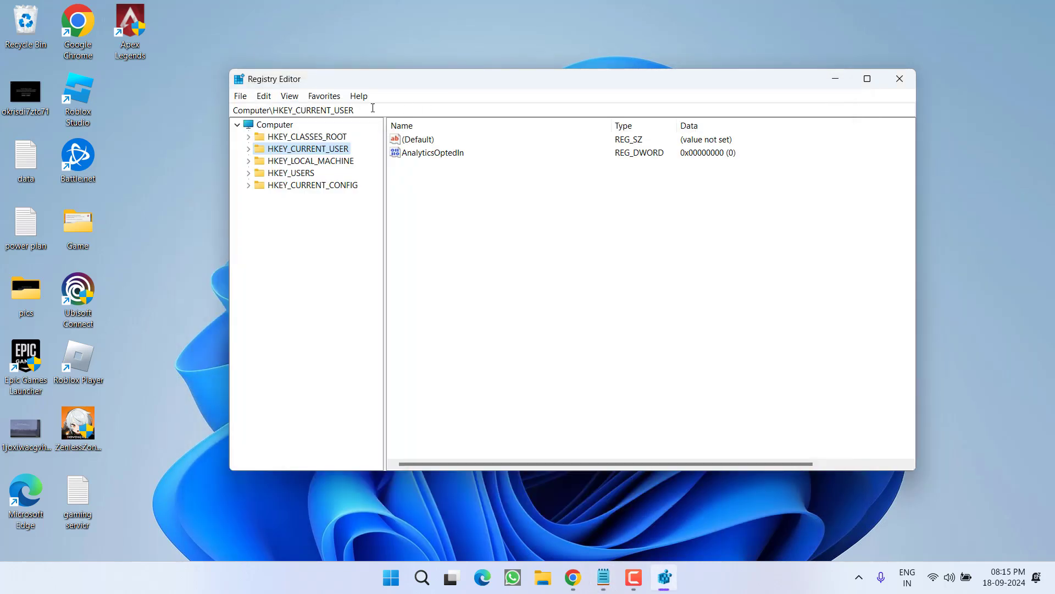
pyautogui.moveTo(366, 109); pyautogui.dragTo(273, 107)
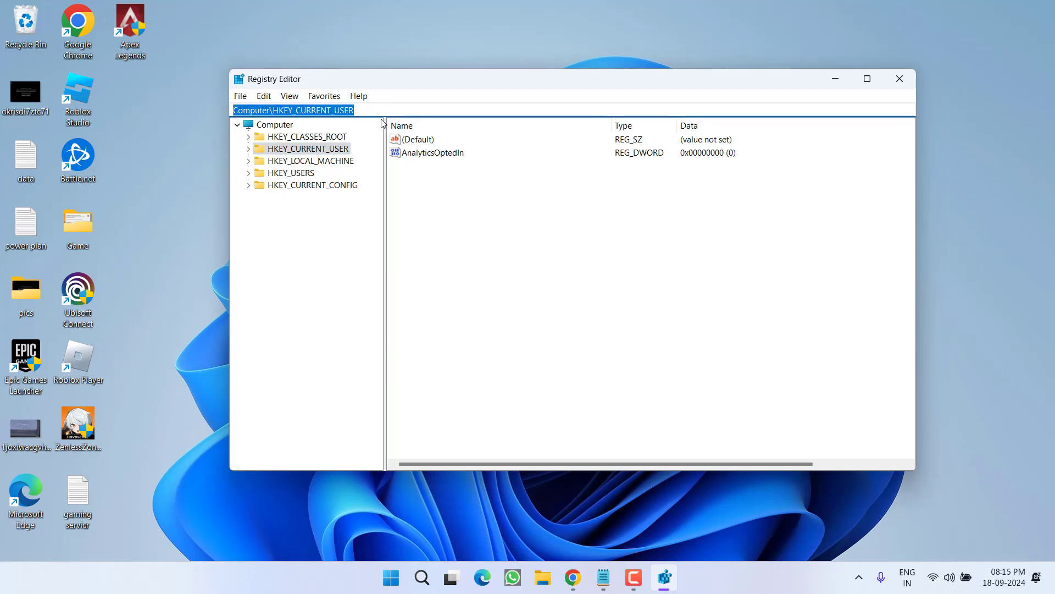
pyautogui.hotkey('ctrl', 'v')
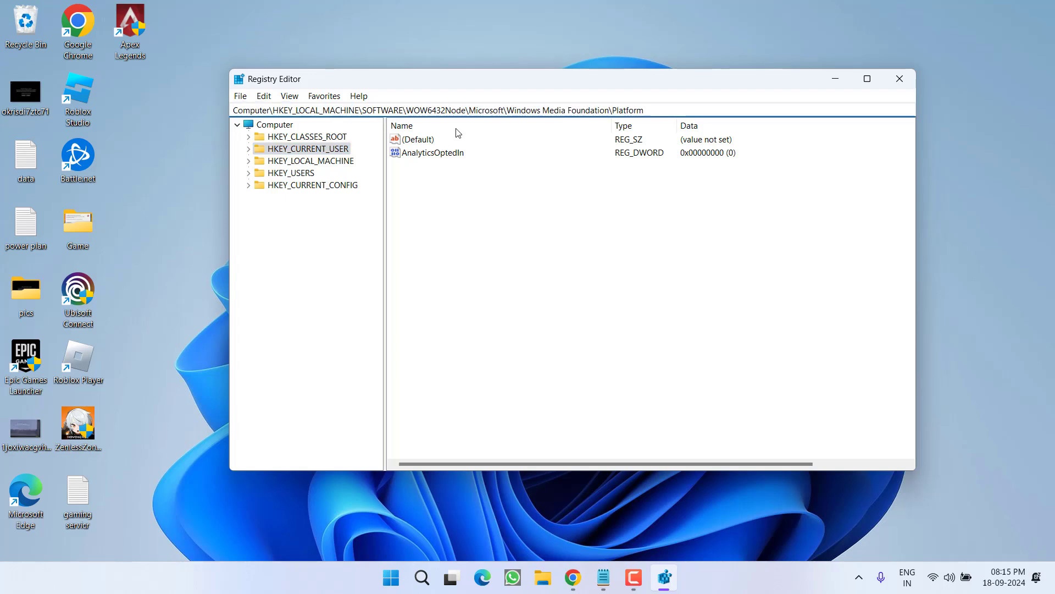
pyautogui.press('Return')
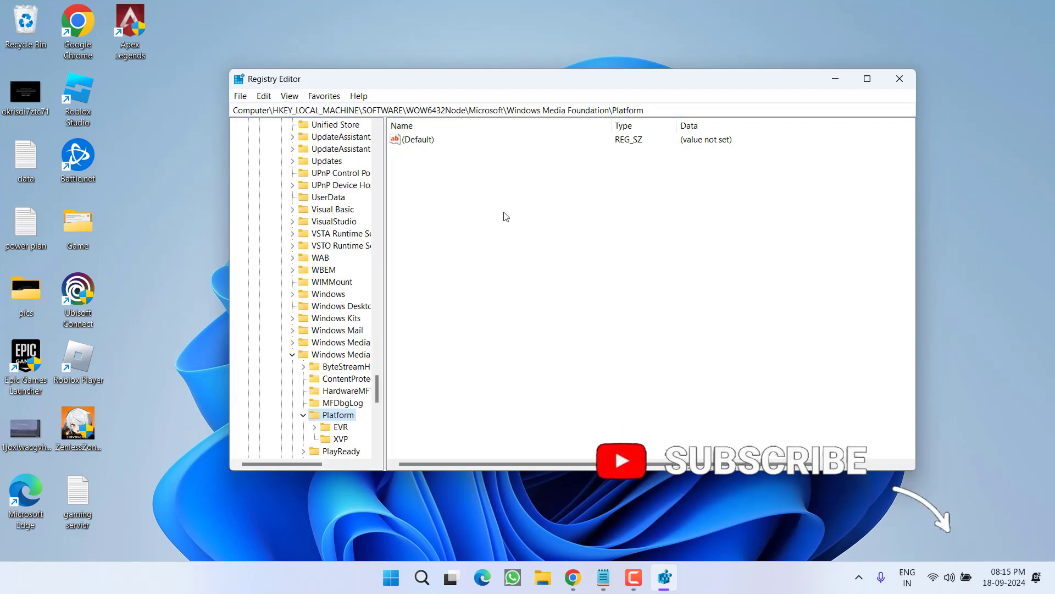
# Create a DWORD (32-bit) value named Enableframeservermode with data 0
pyautogui.rightClick(485, 193)
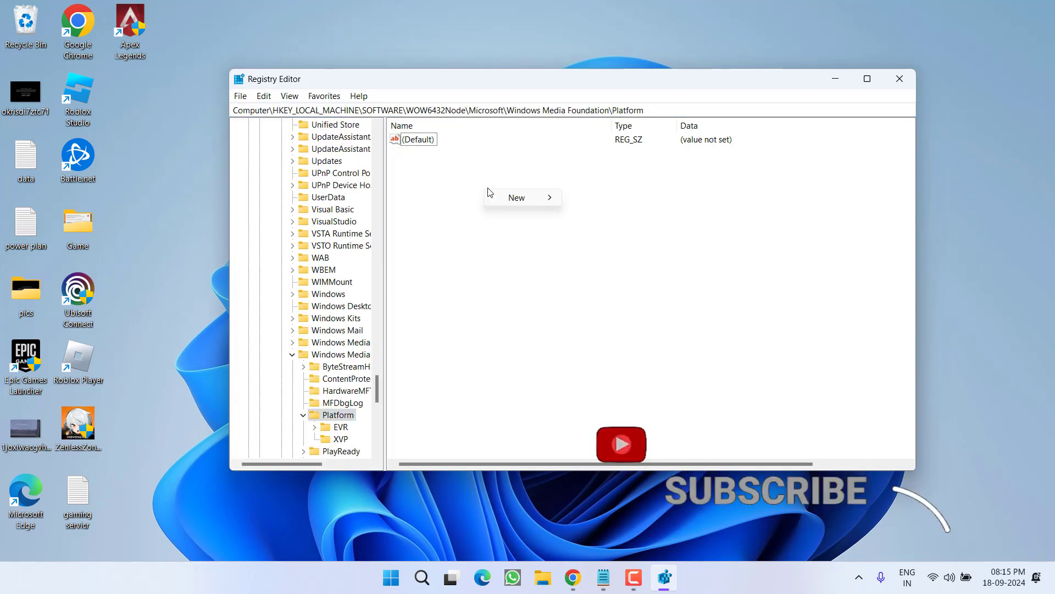
pyautogui.moveTo(551, 199)
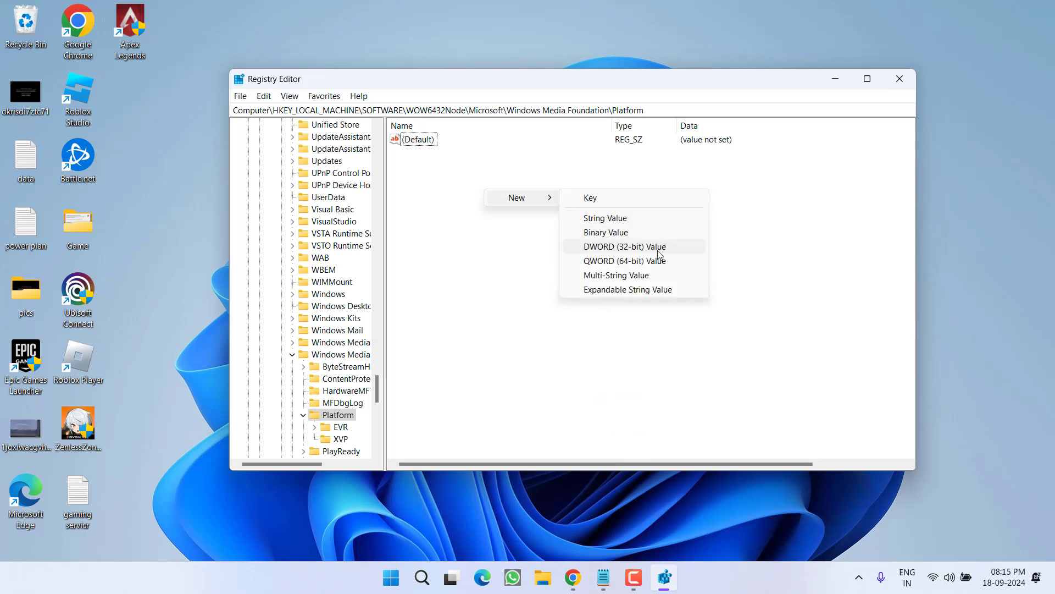
pyautogui.click(637, 248)
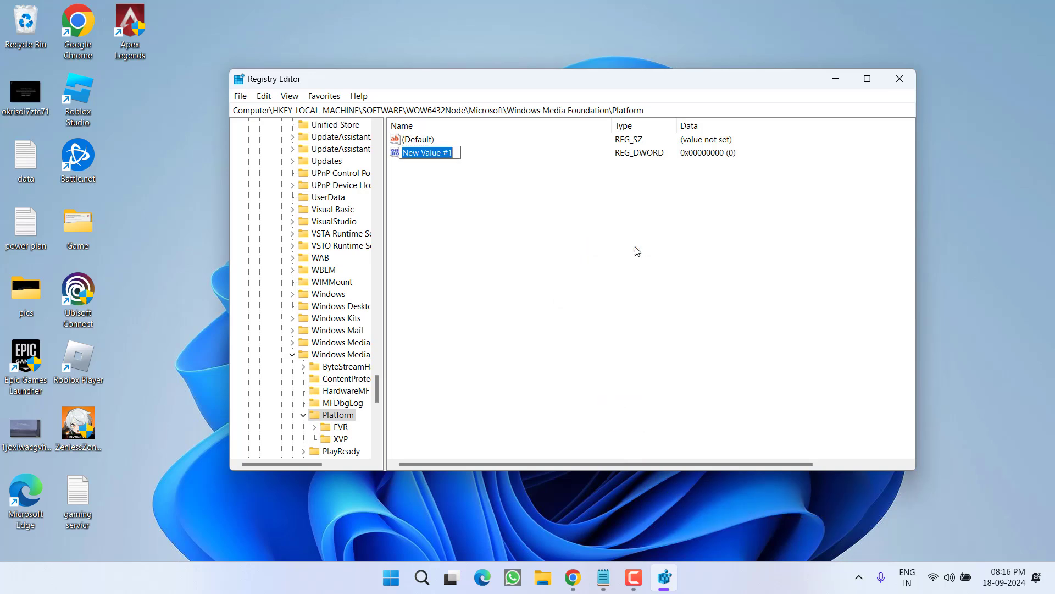
pyautogui.write('Enablefr')
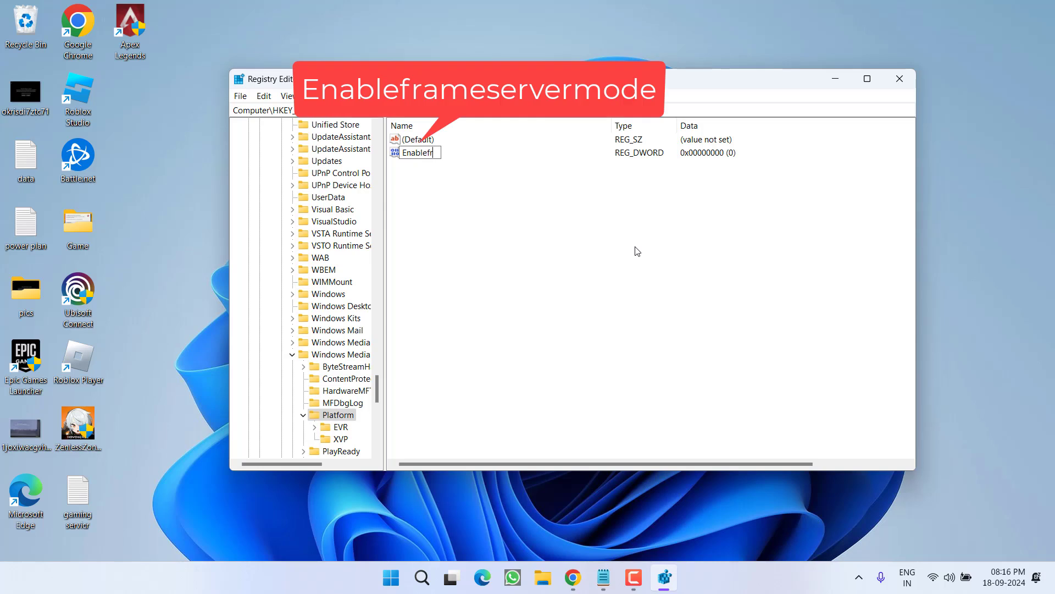
pyautogui.write('ameservermode')
pyautogui.press('Return')
pyautogui.press('Return')
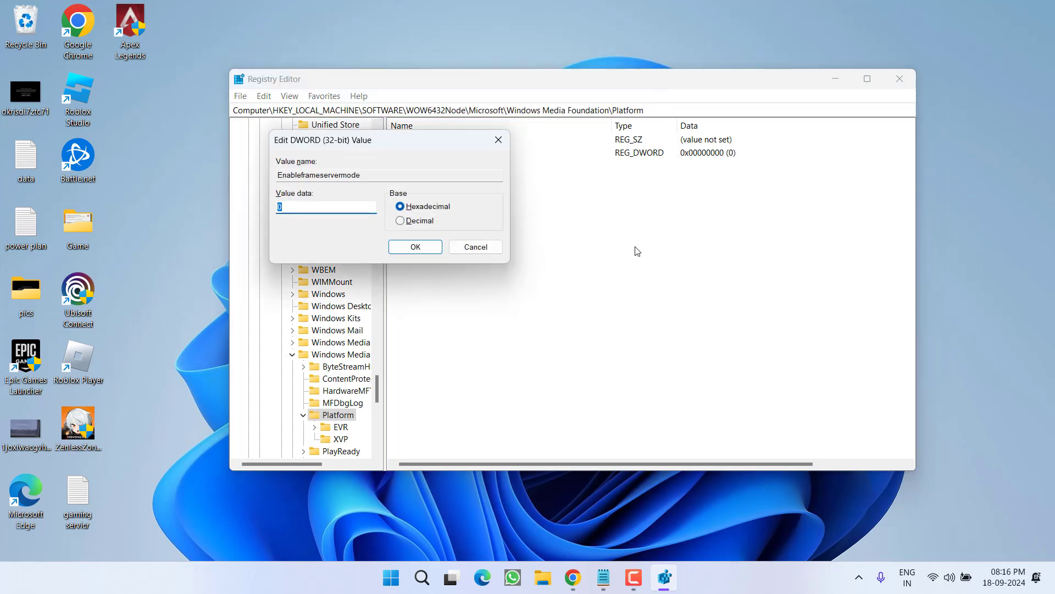
pyautogui.click(311, 207)
pyautogui.click(406, 248)
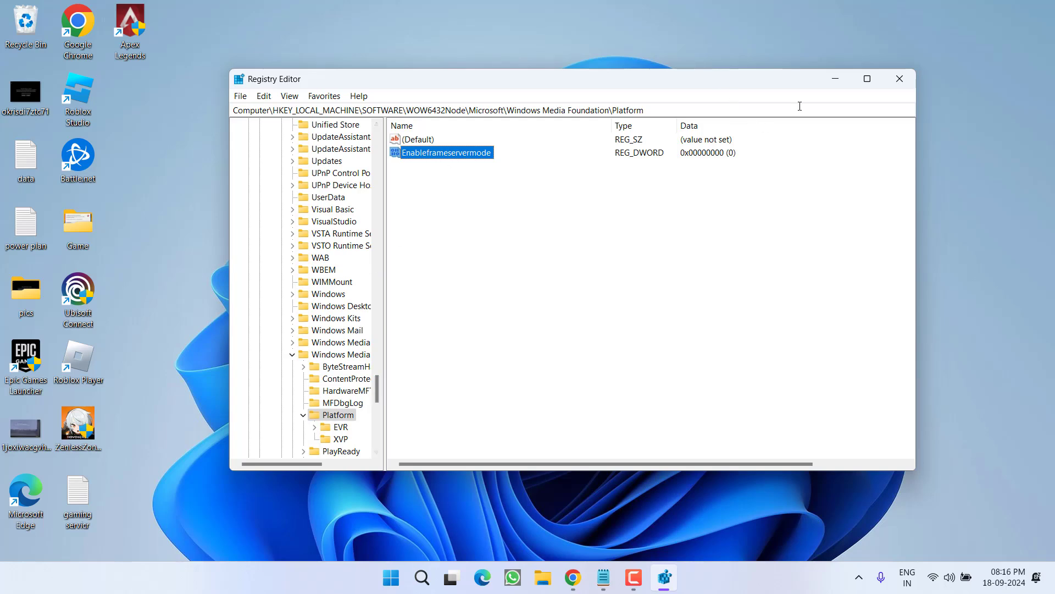
# Minimize the Registry Editor window, leaving the desktop visible
pyautogui.click(835, 79)
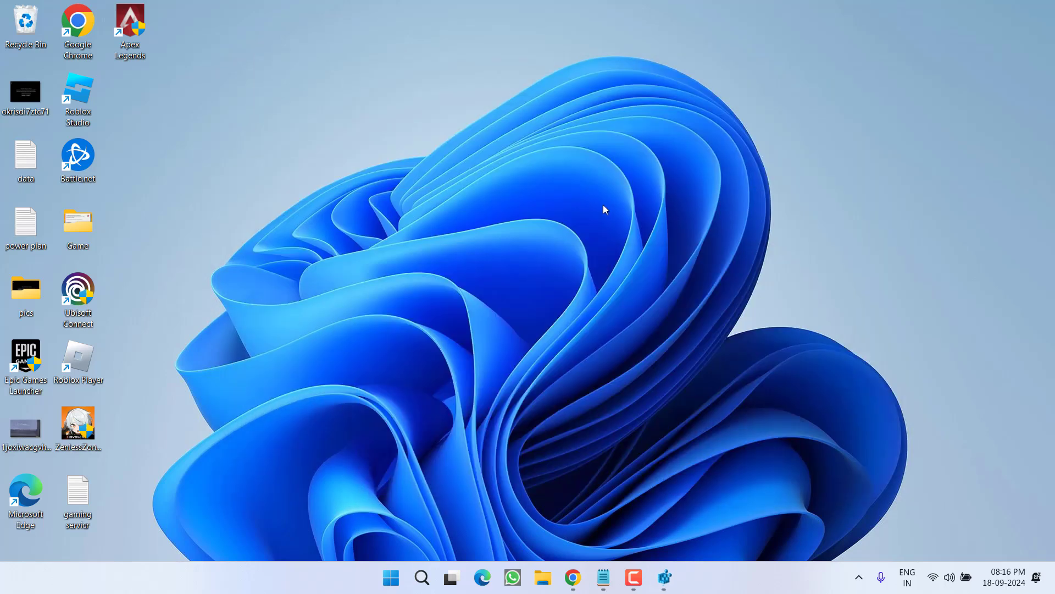